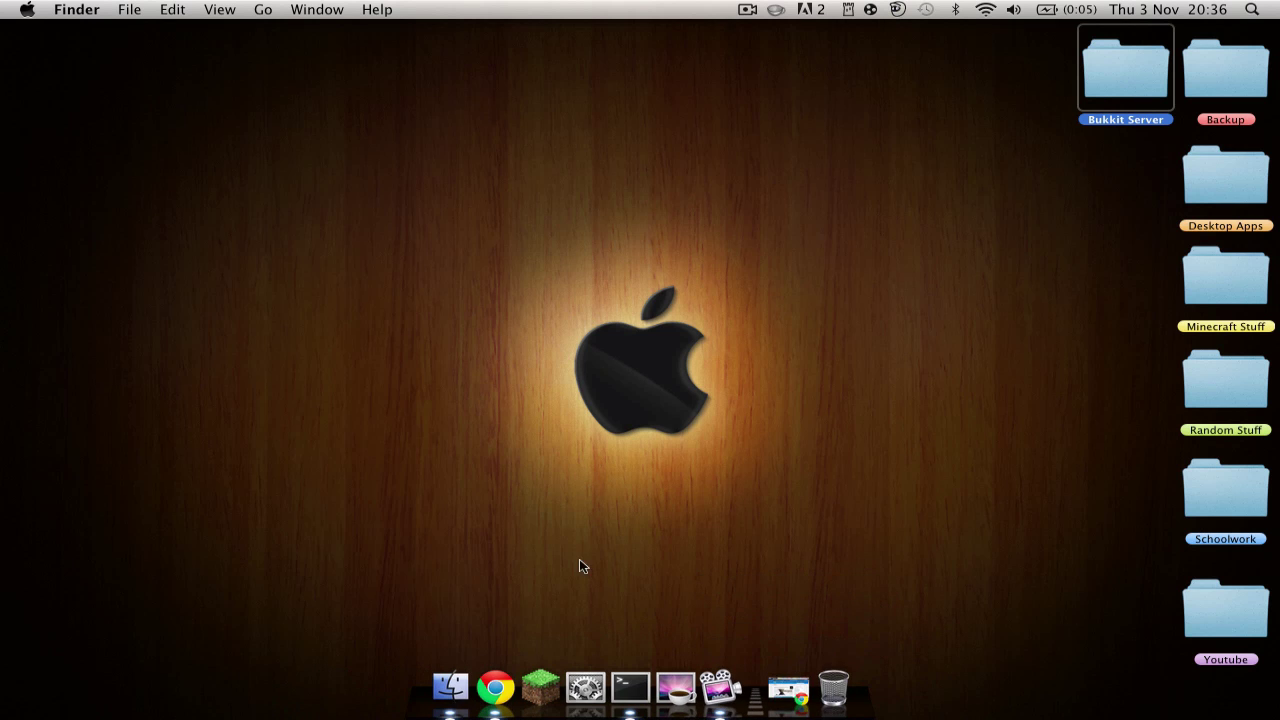
Step: Restore the minimized Lumberjack – Bukkit Chrome window from the Dock
{"action": "left_click_drag", "start_coordinate": [389, 624], "coordinate": [897, 717]}
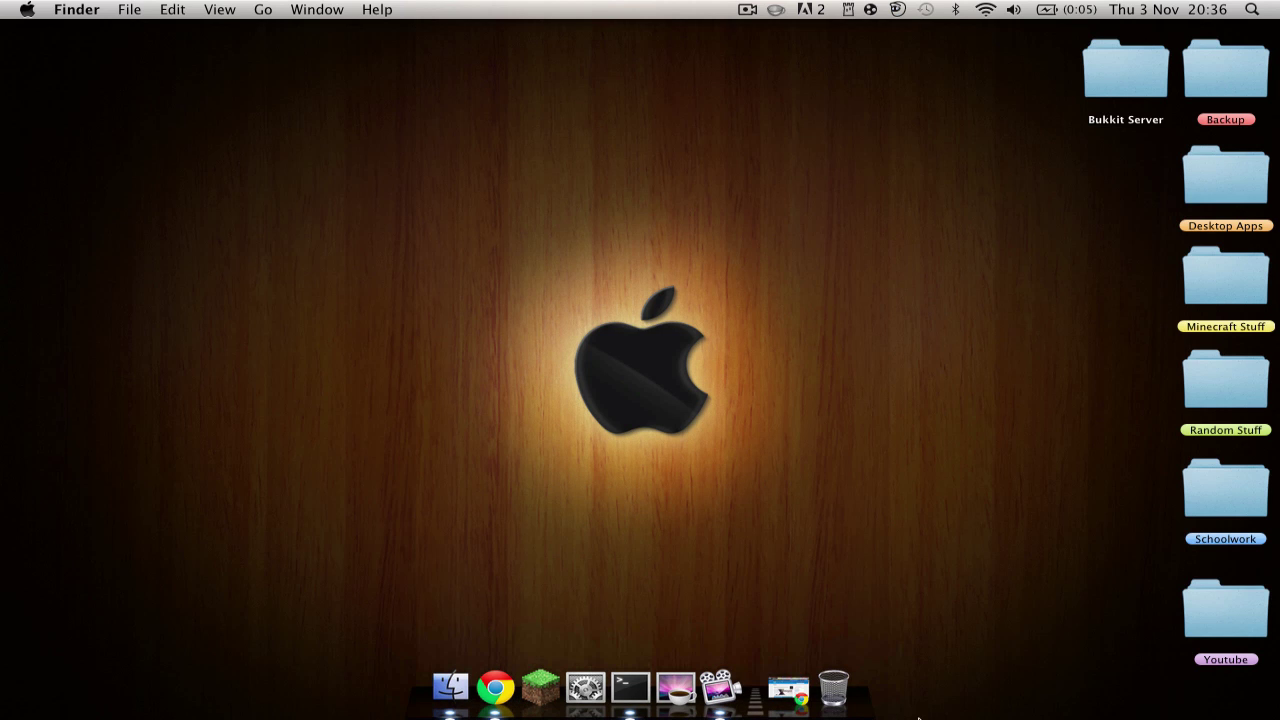
{"action": "left_click_drag", "start_coordinate": [930, 719], "coordinate": [370, 640]}
{"action": "left_click", "coordinate": [776, 714]}
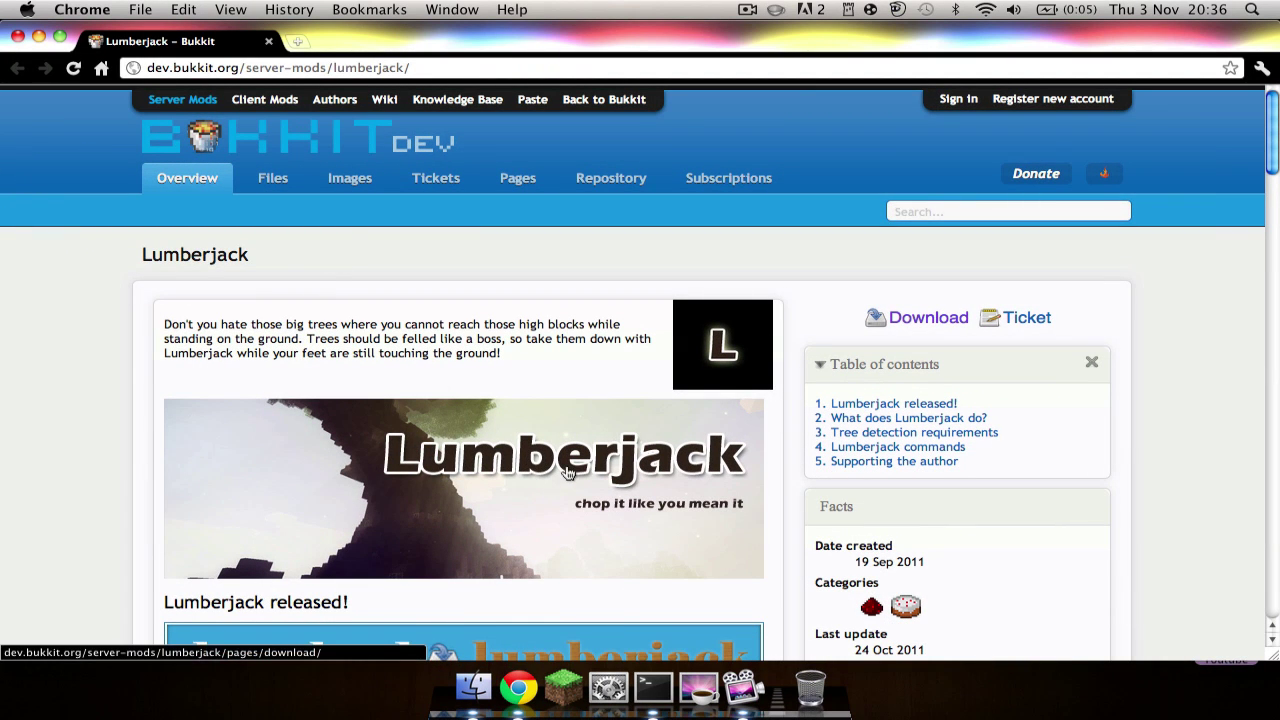
Step: Scroll to the tree detection requirements and highlight the '/lumberjack enable' command
{"action": "scroll", "coordinate": [569, 474], "scroll_direction": "down", "scroll_amount": 5}
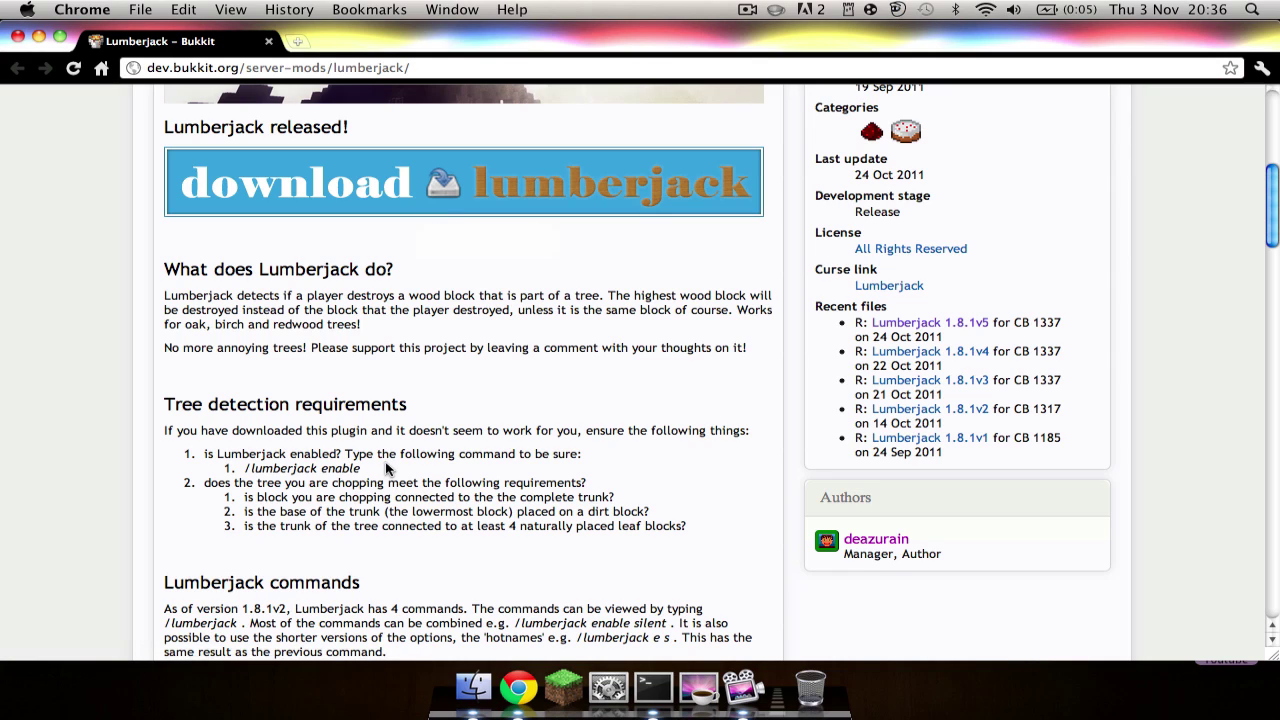
{"action": "left_click_drag", "start_coordinate": [388, 469], "coordinate": [241, 470]}
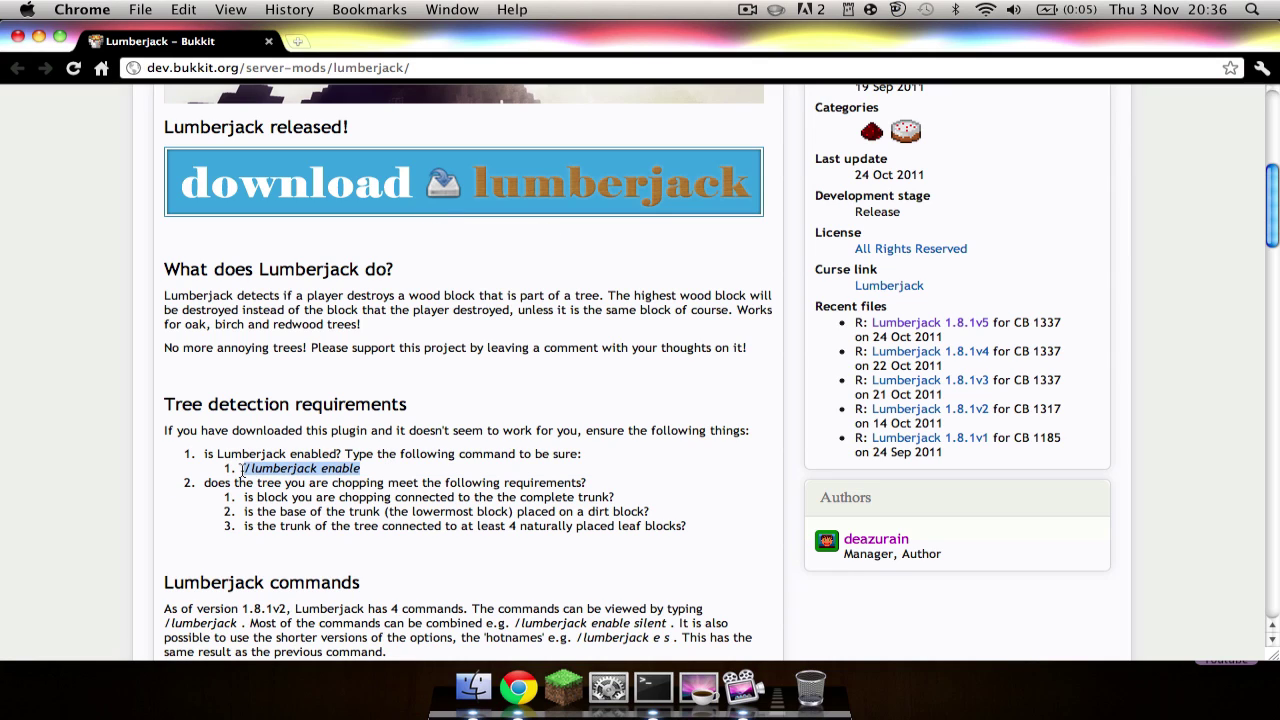
Step: Close Chrome, search This Mac for file names containing 'lumberjack', then close the empty search
{"action": "left_click", "coordinate": [18, 37]}
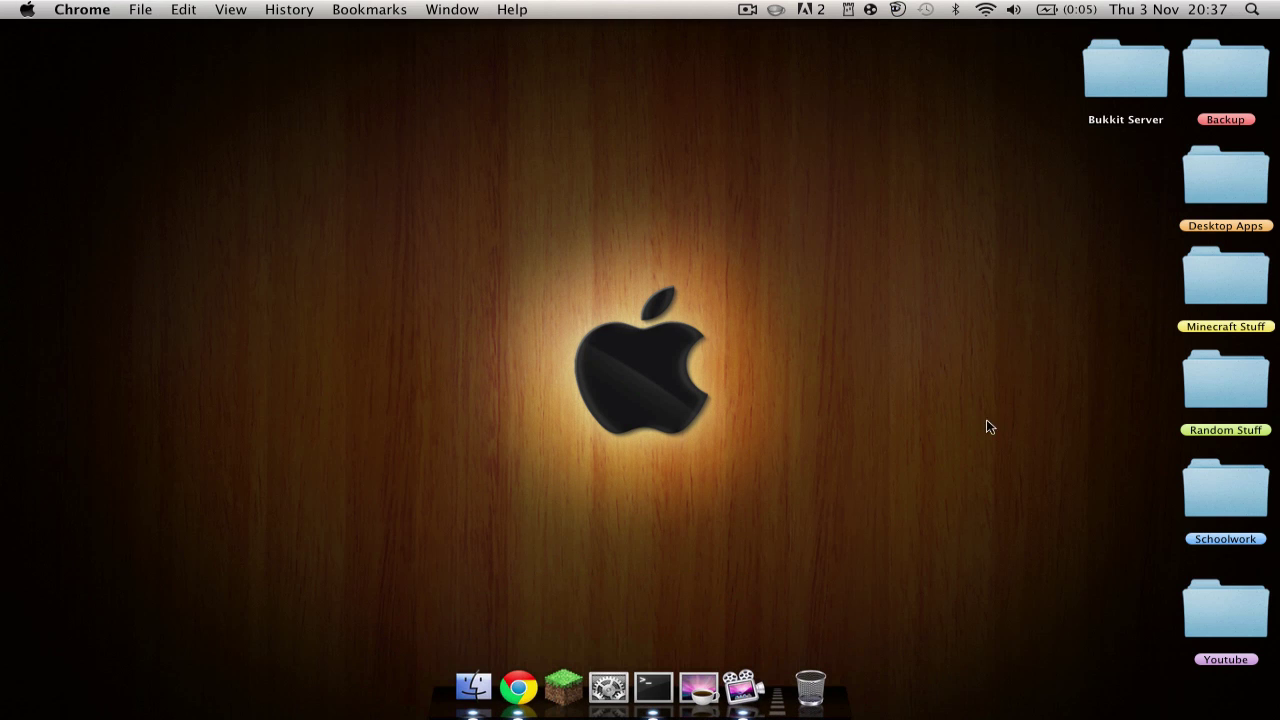
{"action": "double_click", "coordinate": [1147, 60]}
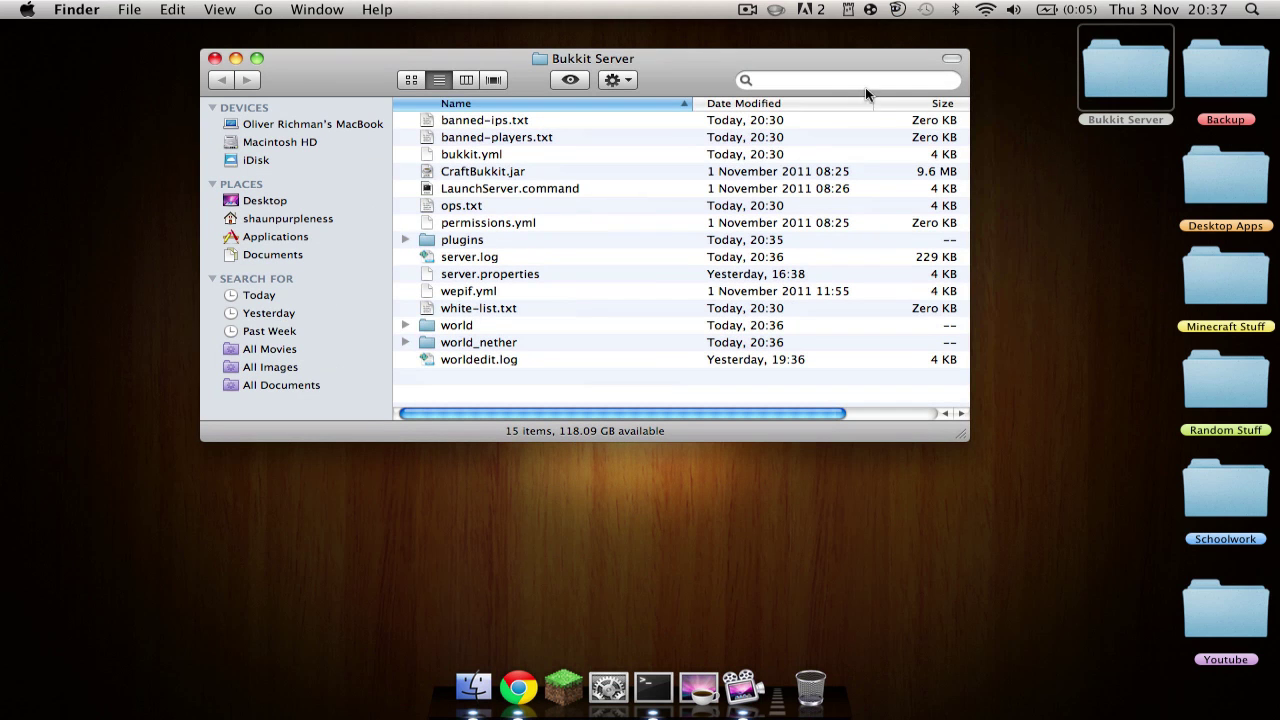
{"action": "left_click", "coordinate": [868, 80]}
{"action": "type", "text": "lumb"}
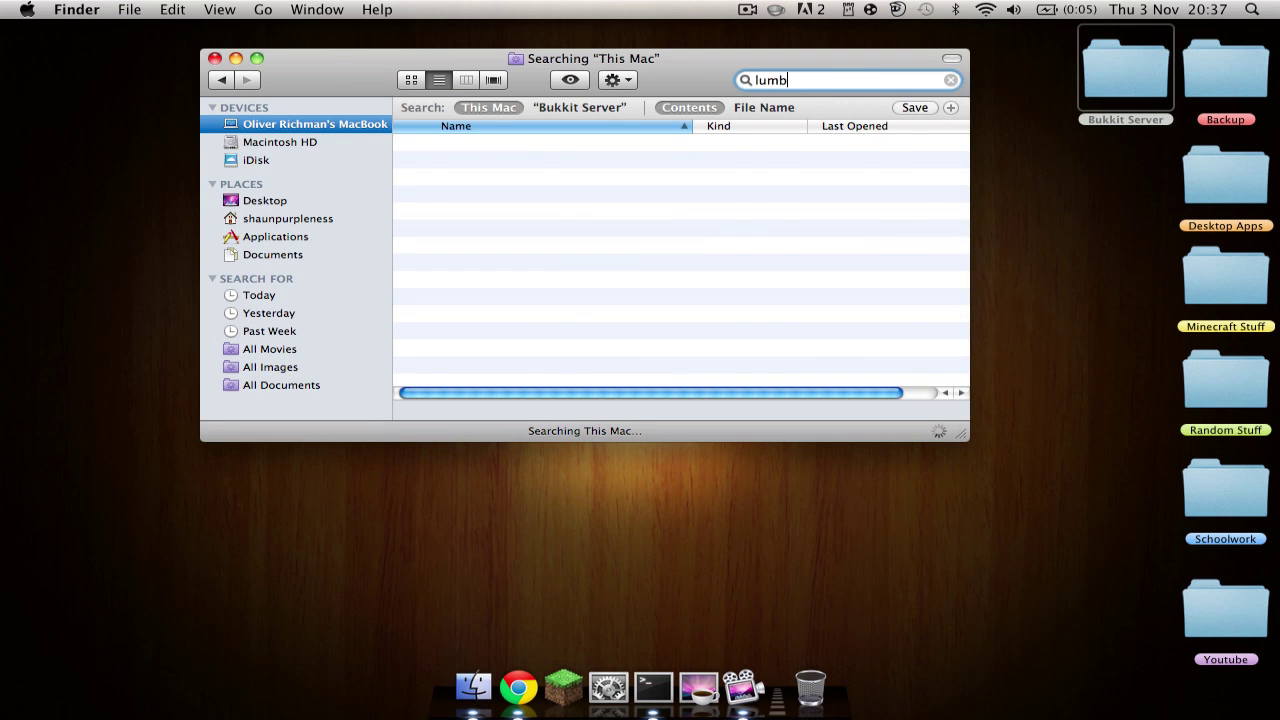
{"action": "type", "text": "erjac"}
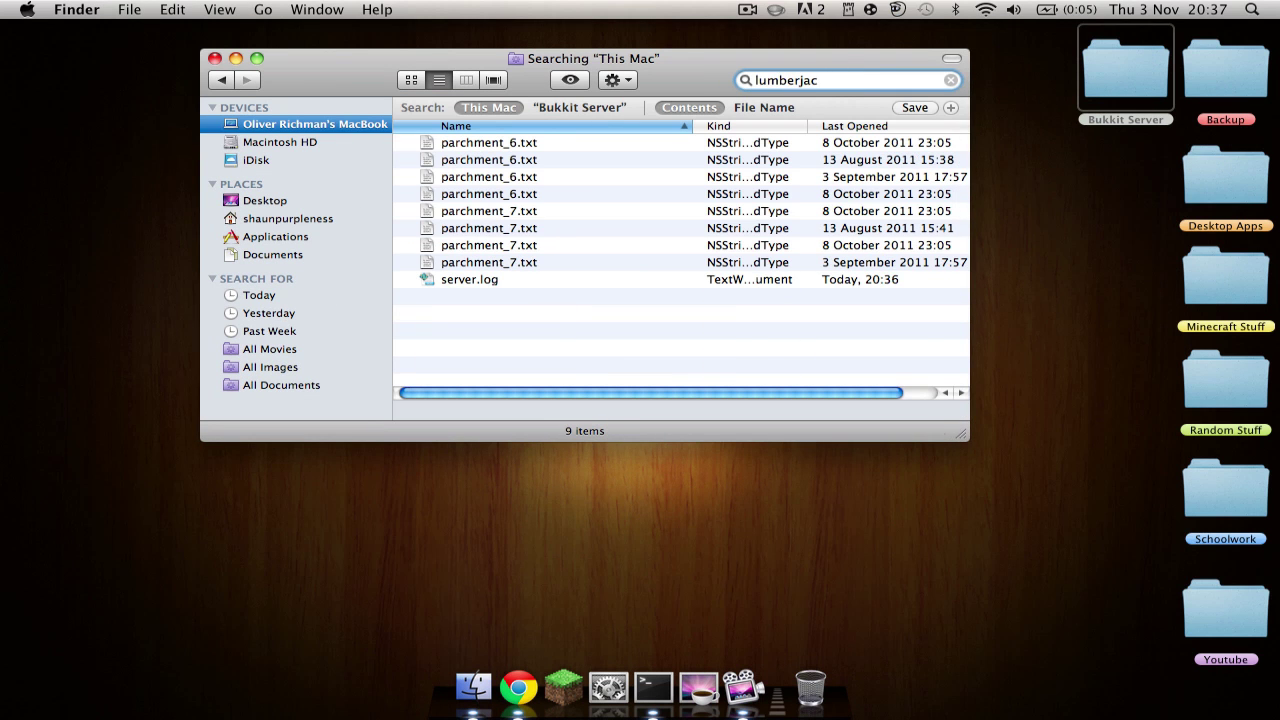
{"action": "type", "text": "k"}
{"action": "left_click", "coordinate": [762, 107]}
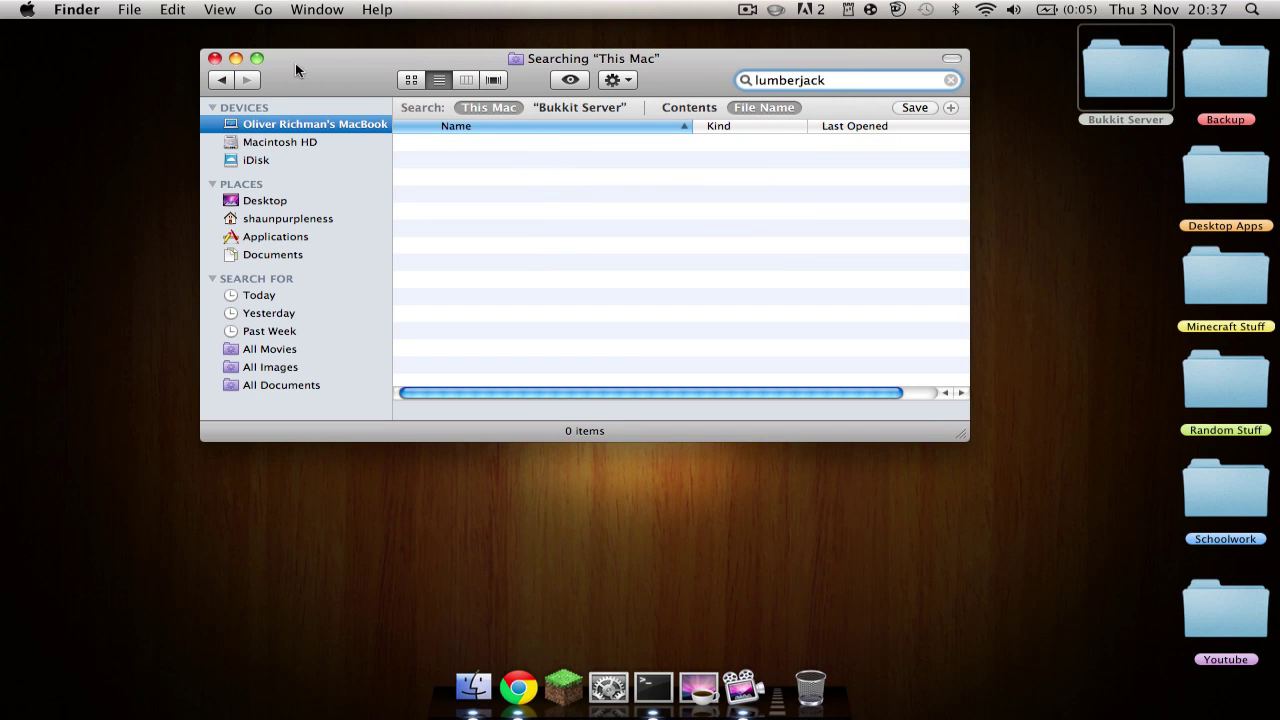
{"action": "left_click", "coordinate": [215, 58]}
Step: Reopen the Lumberjack page from Chrome history and go to its dev.bukkit download page
{"action": "left_click", "coordinate": [507, 660]}
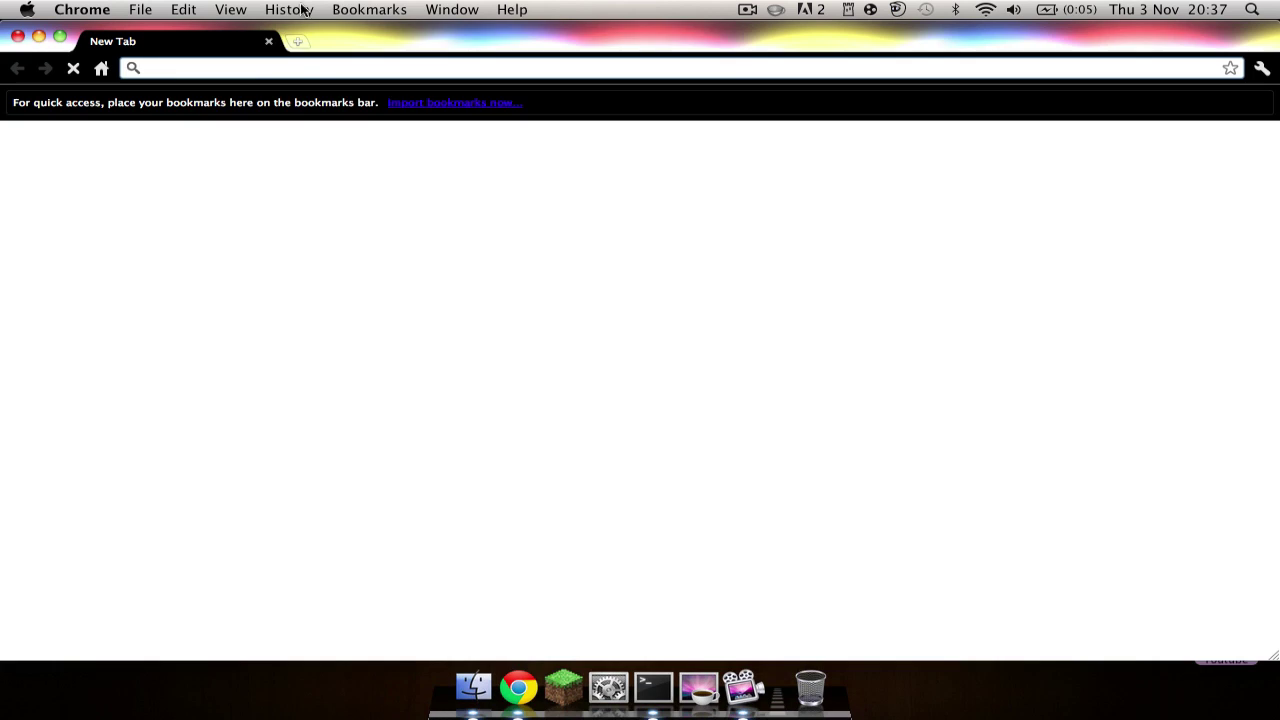
{"action": "left_click", "coordinate": [289, 9]}
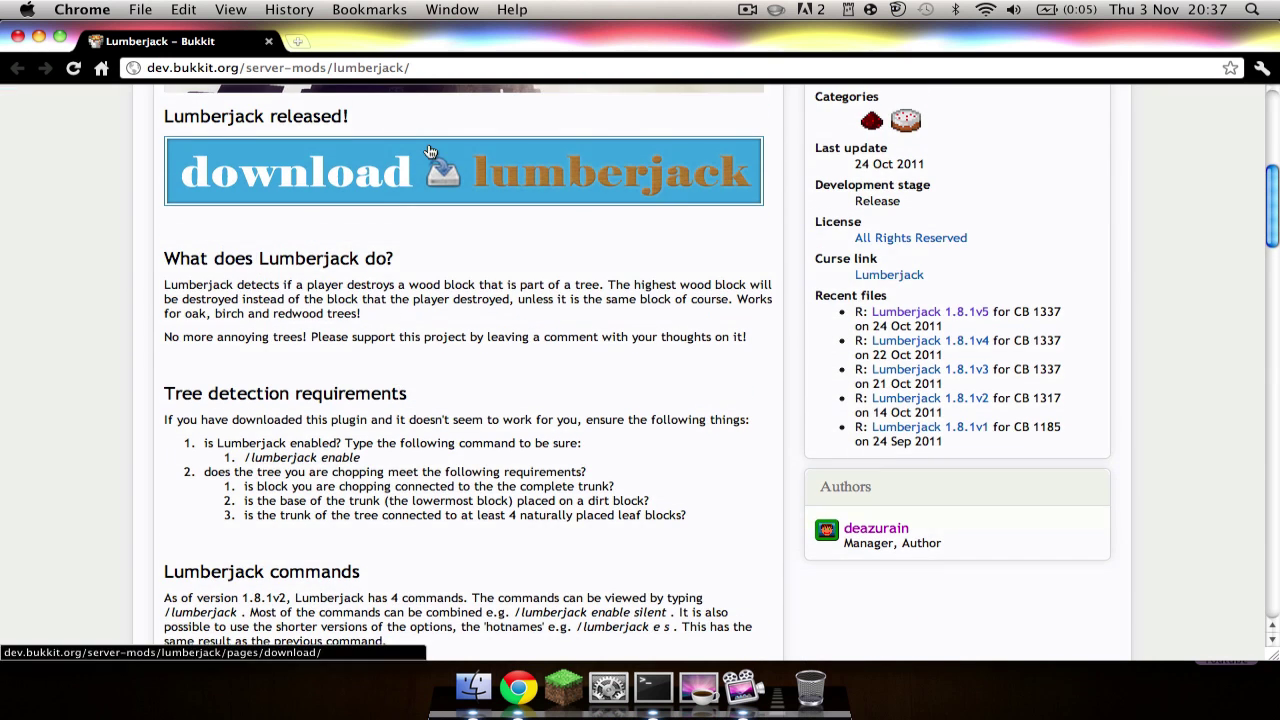
{"action": "left_click", "coordinate": [428, 144]}
{"action": "scroll", "coordinate": [452, 538], "scroll_direction": "down", "scroll_amount": 3}
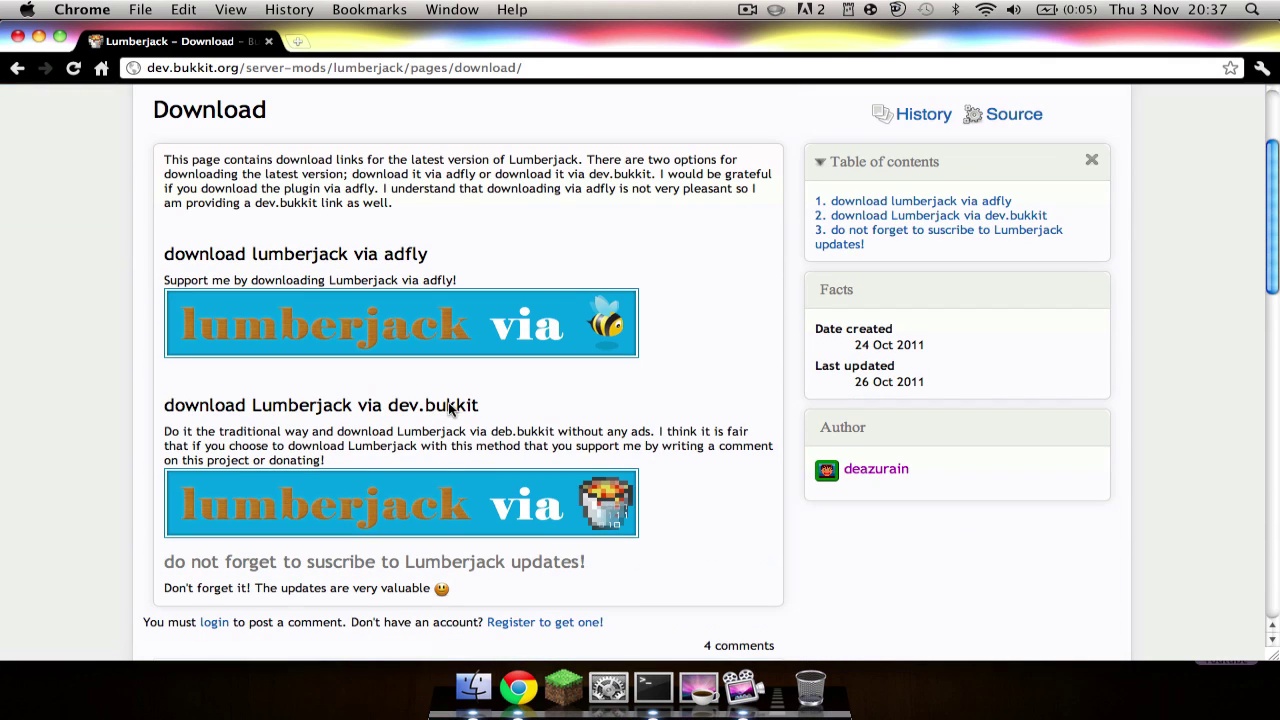
{"action": "left_click", "coordinate": [452, 538]}
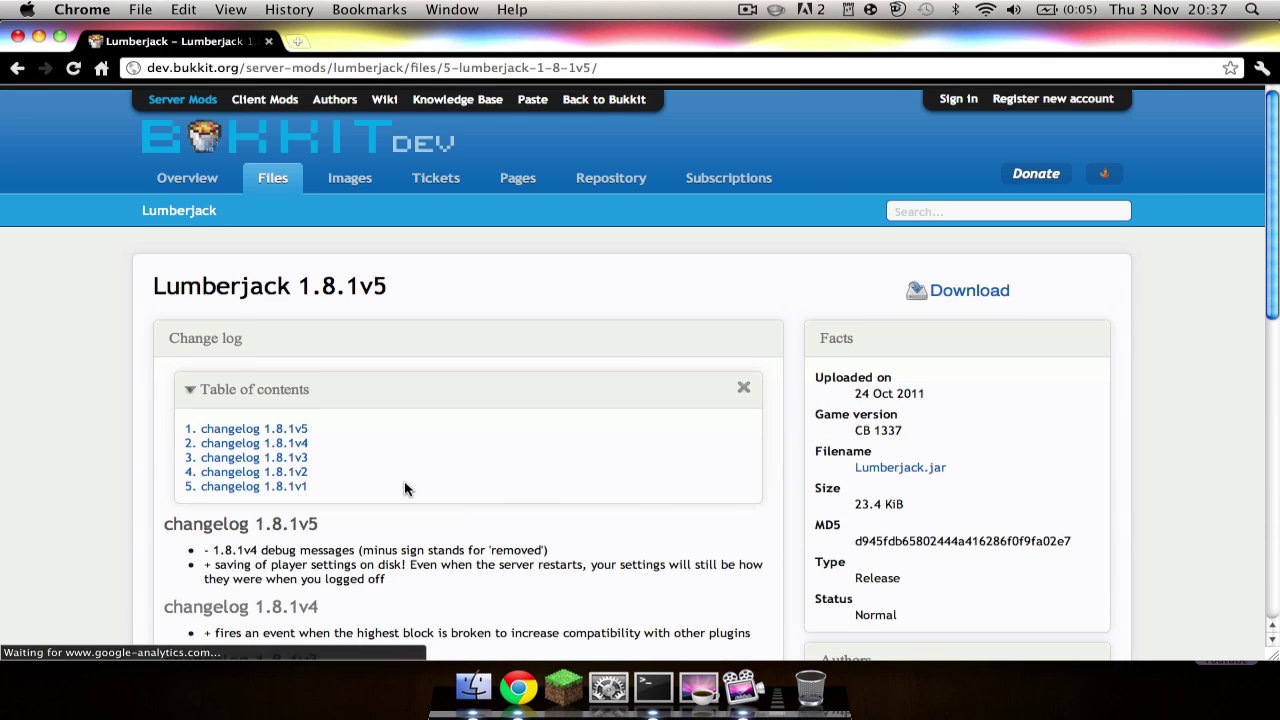
Step: Download Lumberjack.jar version 1.8.1v5 and keep it despite the download warning
{"action": "scroll", "coordinate": [405, 487], "scroll_direction": "down", "scroll_amount": 3}
{"action": "scroll", "coordinate": [405, 487], "scroll_direction": "down", "scroll_amount": 2}
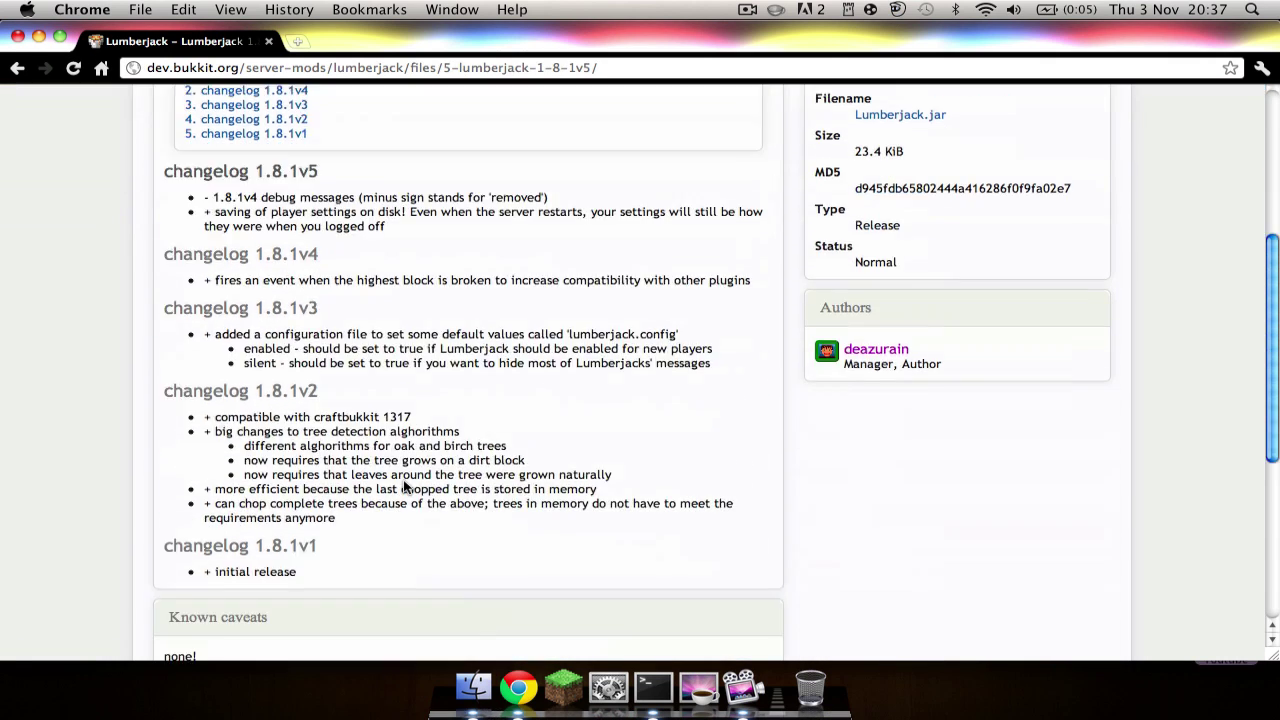
{"action": "scroll", "coordinate": [408, 486], "scroll_direction": "up", "scroll_amount": 5}
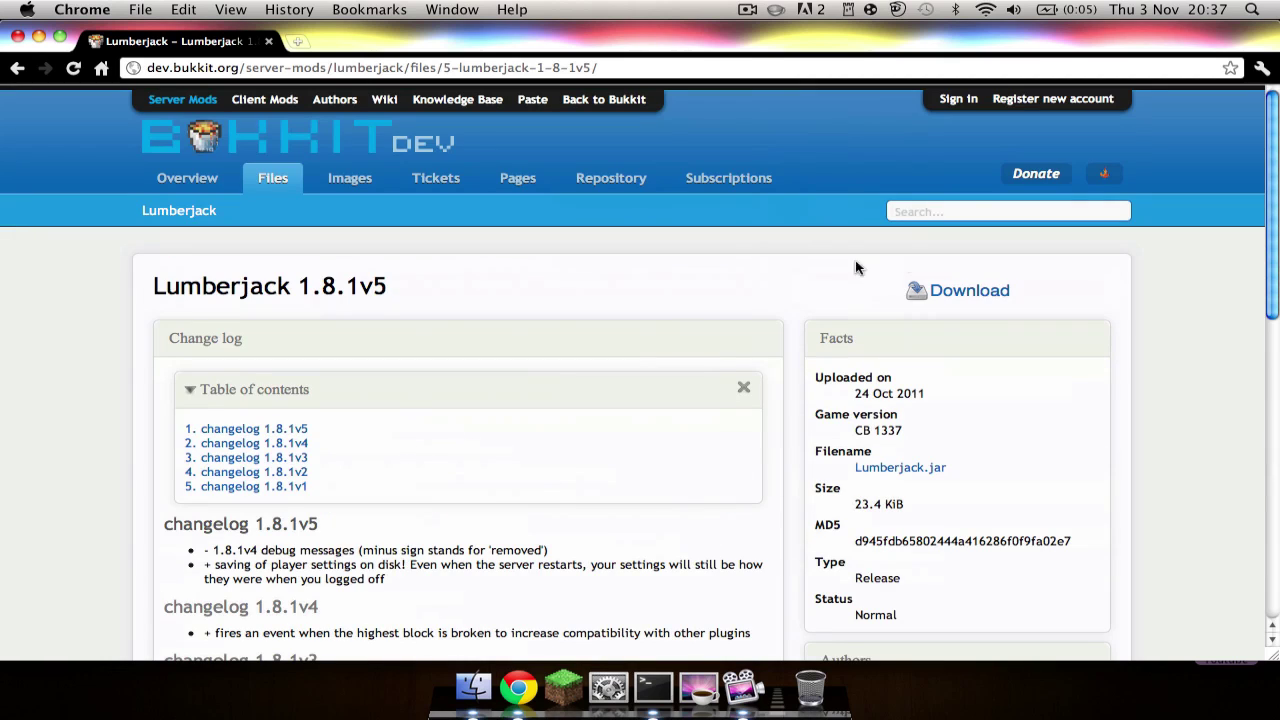
{"action": "left_click", "coordinate": [982, 312]}
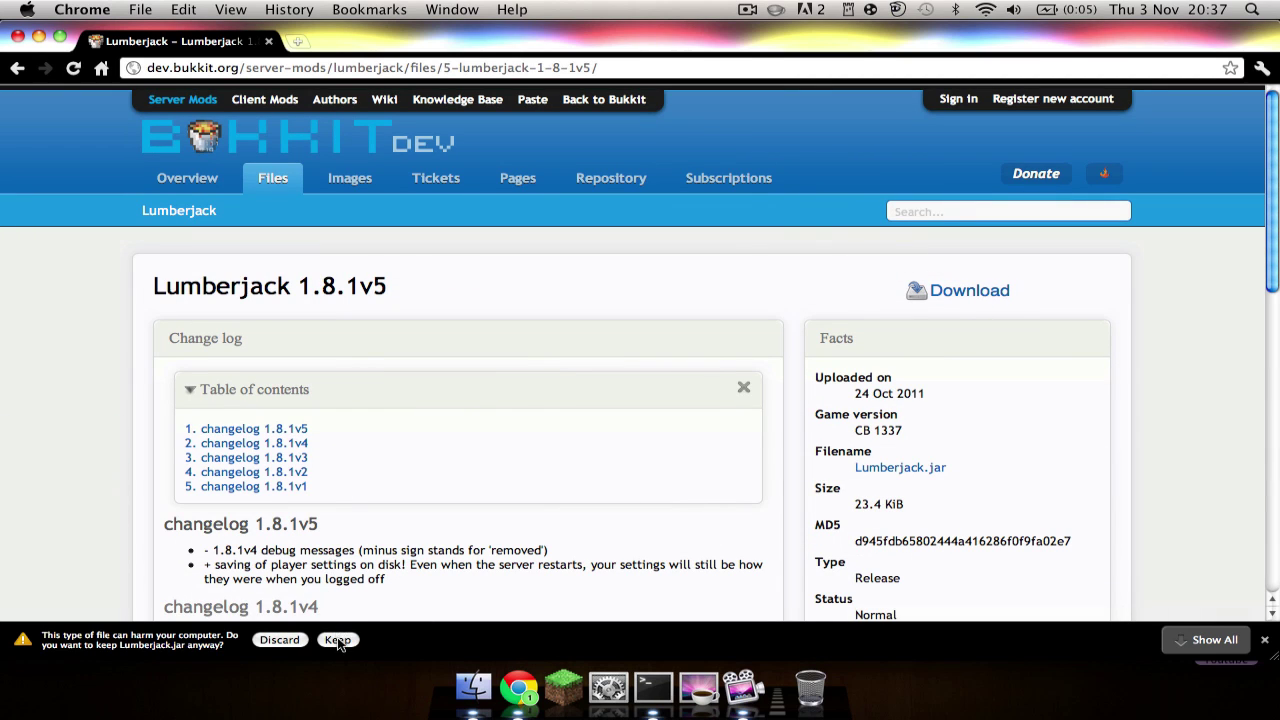
{"action": "left_click", "coordinate": [338, 640]}
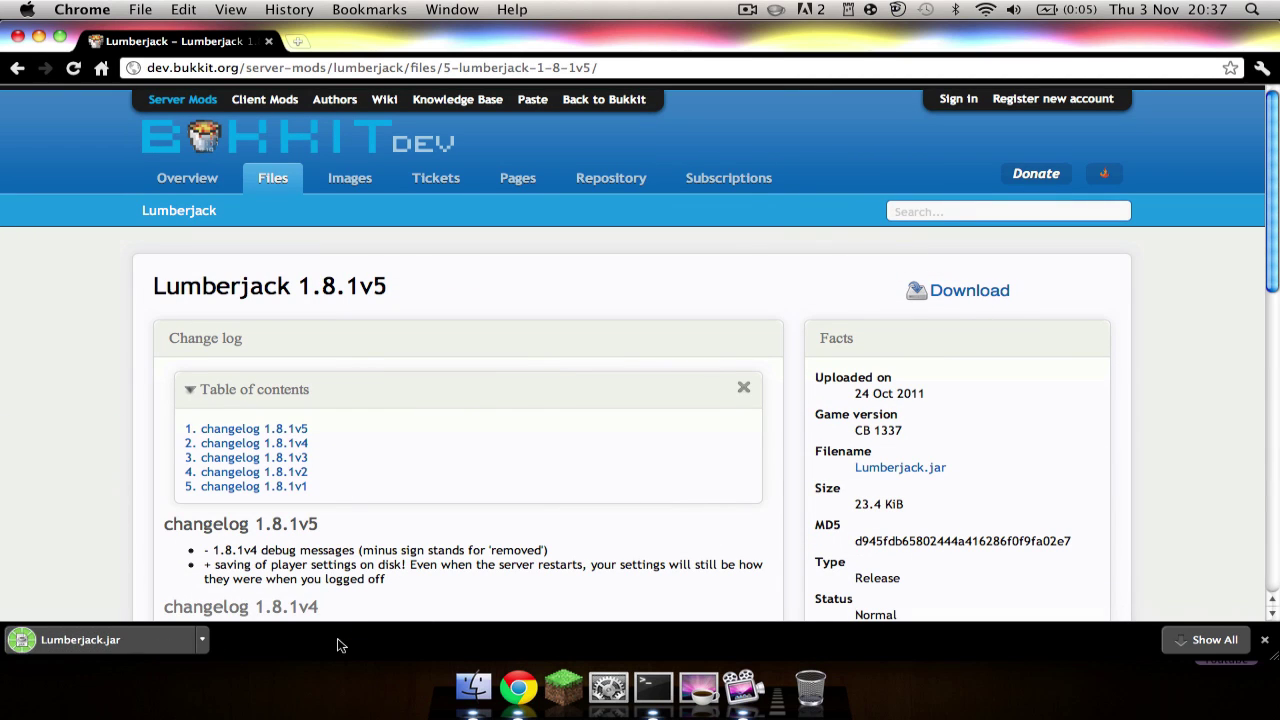
{"action": "left_click", "coordinate": [203, 641]}
Step: Move Lumberjack.jar from Downloads onto the desktop, closing the Chrome and Downloads windows
{"action": "left_click", "coordinate": [261, 615]}
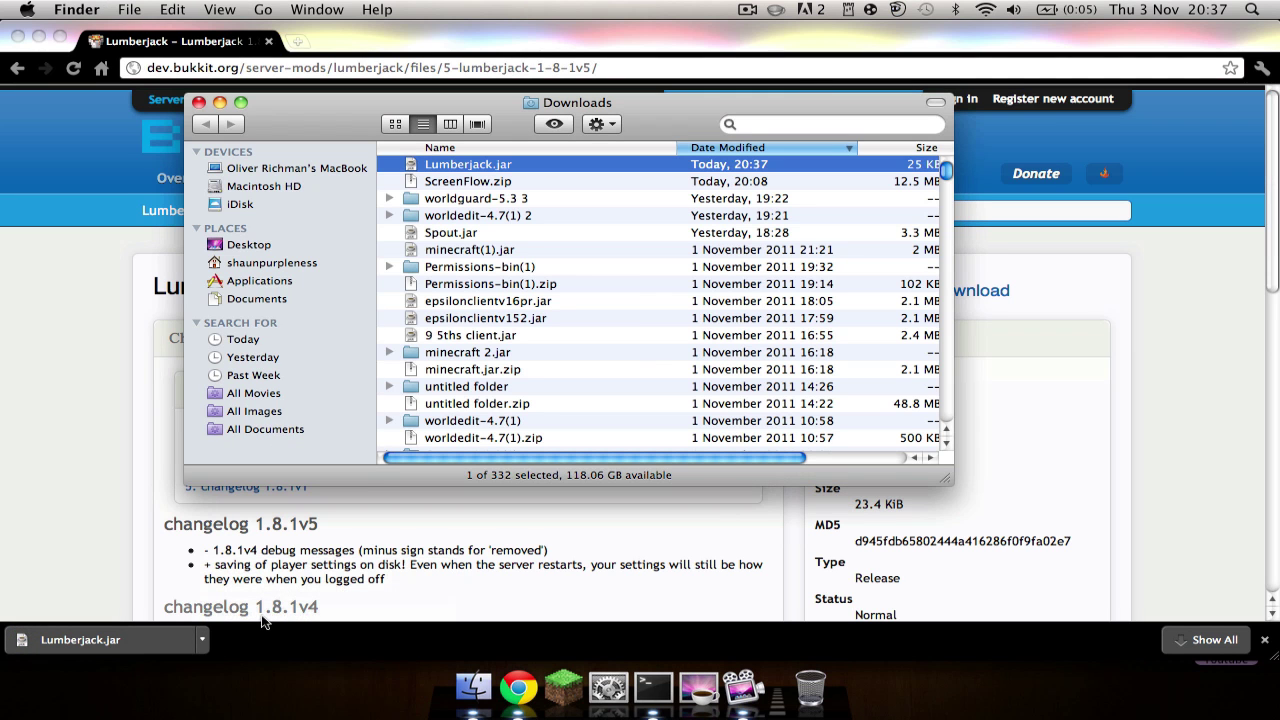
{"action": "left_click", "coordinate": [20, 36]}
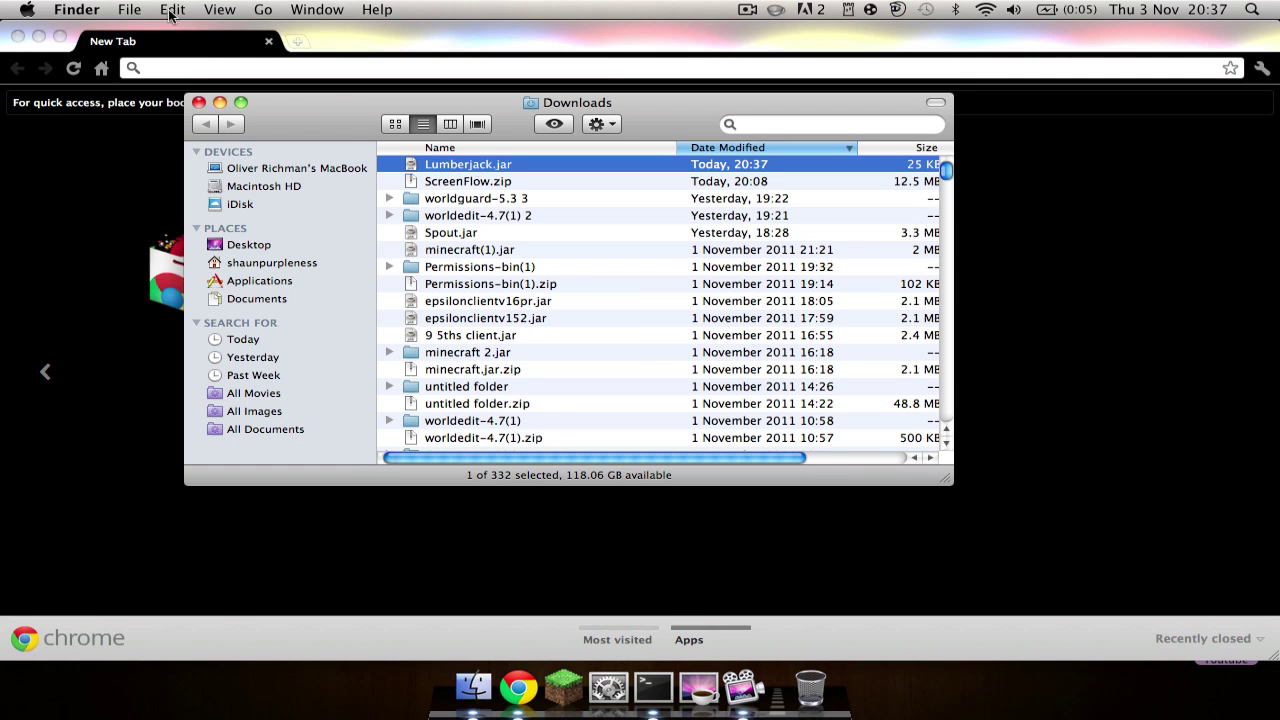
{"action": "left_click", "coordinate": [19, 36]}
{"action": "left_click_drag", "start_coordinate": [447, 168], "coordinate": [522, 68]}
{"action": "left_click", "coordinate": [199, 104]}
Step: Arrange Lumberjack.jar below the Bukkit Server folder and move the folder to the desktop centre
{"action": "left_click_drag", "start_coordinate": [450, 138], "coordinate": [615, 27]}
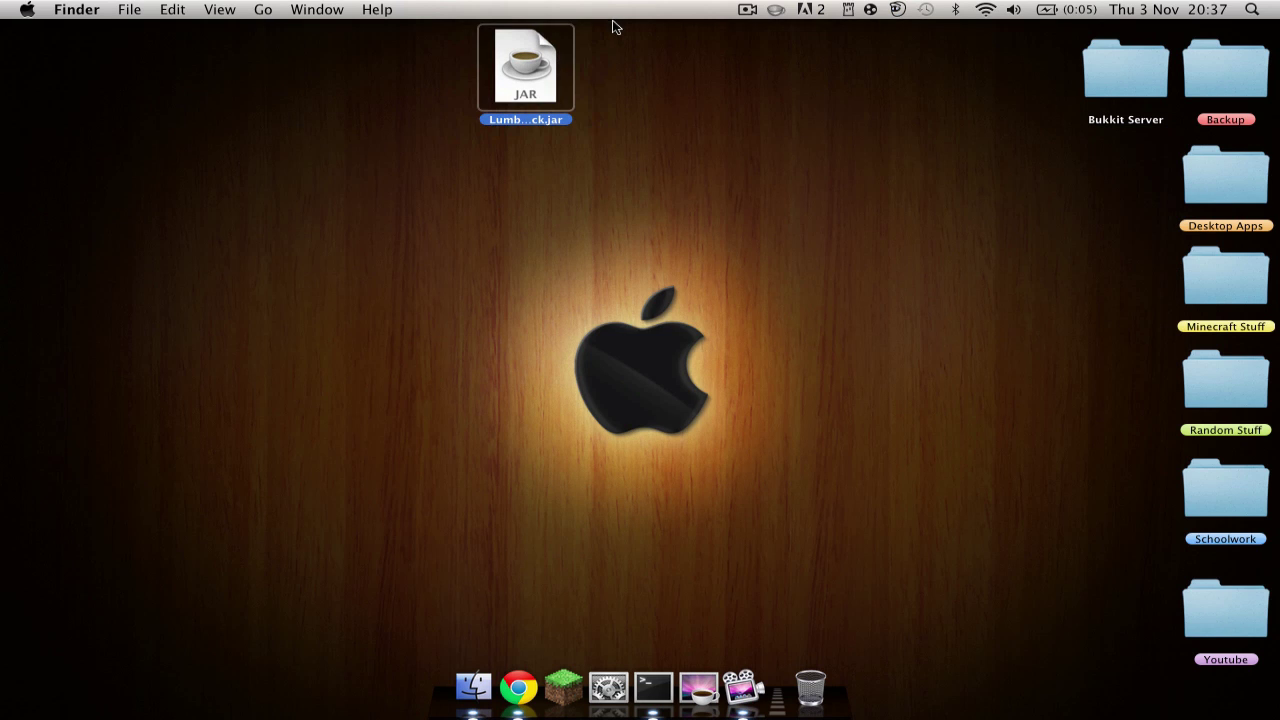
{"action": "left_click_drag", "start_coordinate": [607, 149], "coordinate": [459, 25]}
{"action": "left_click_drag", "start_coordinate": [363, 96], "coordinate": [363, 96]}
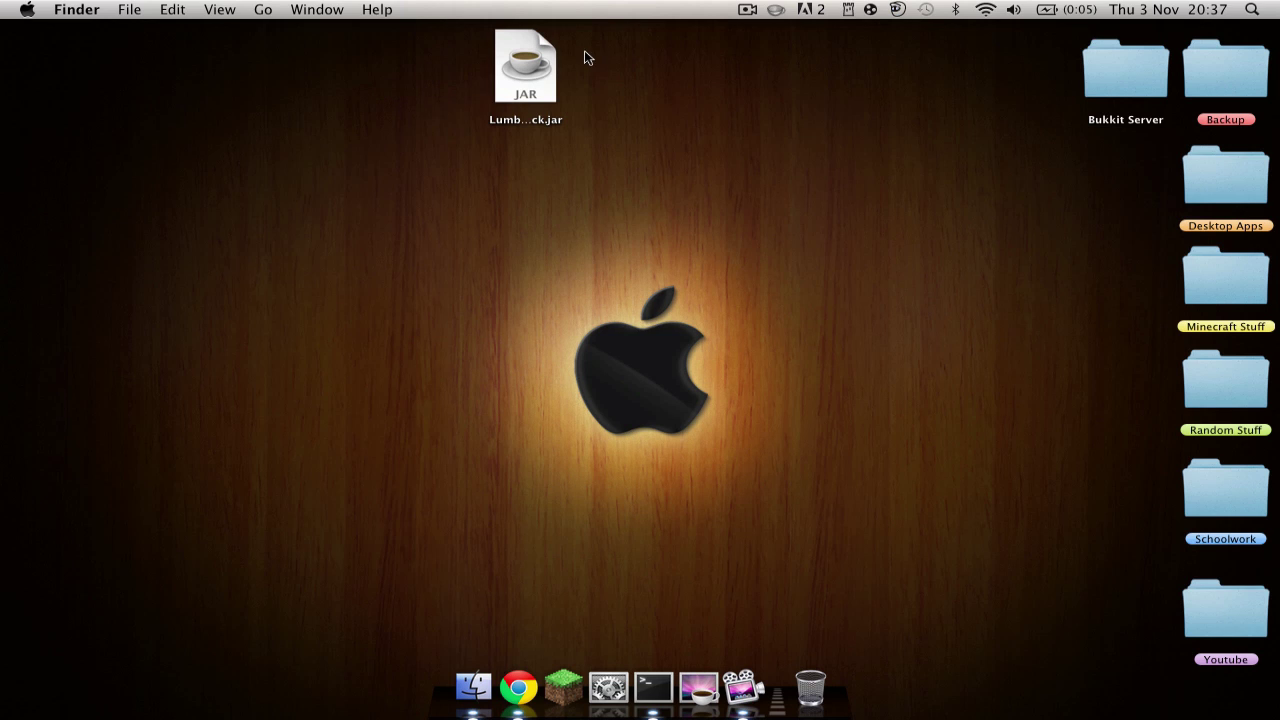
{"action": "left_click_drag", "start_coordinate": [545, 62], "coordinate": [1178, 110]}
{"action": "left_click_drag", "start_coordinate": [1122, 80], "coordinate": [633, 186]}
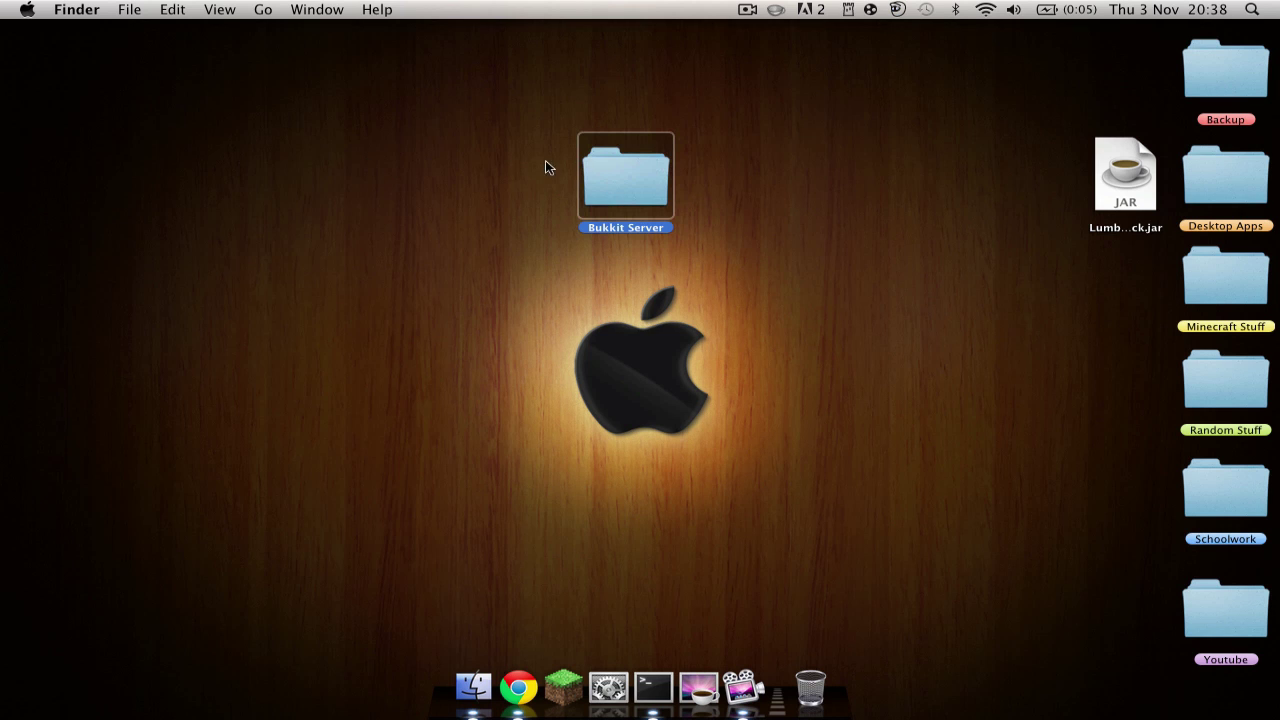
Step: Drop Lumberjack.jar into the Bukkit Server plugins folder and open plugins to confirm it's listed
{"action": "double_click", "coordinate": [644, 165]}
{"action": "left_click_drag", "start_coordinate": [1130, 170], "coordinate": [477, 241]}
{"action": "double_click", "coordinate": [462, 240]}
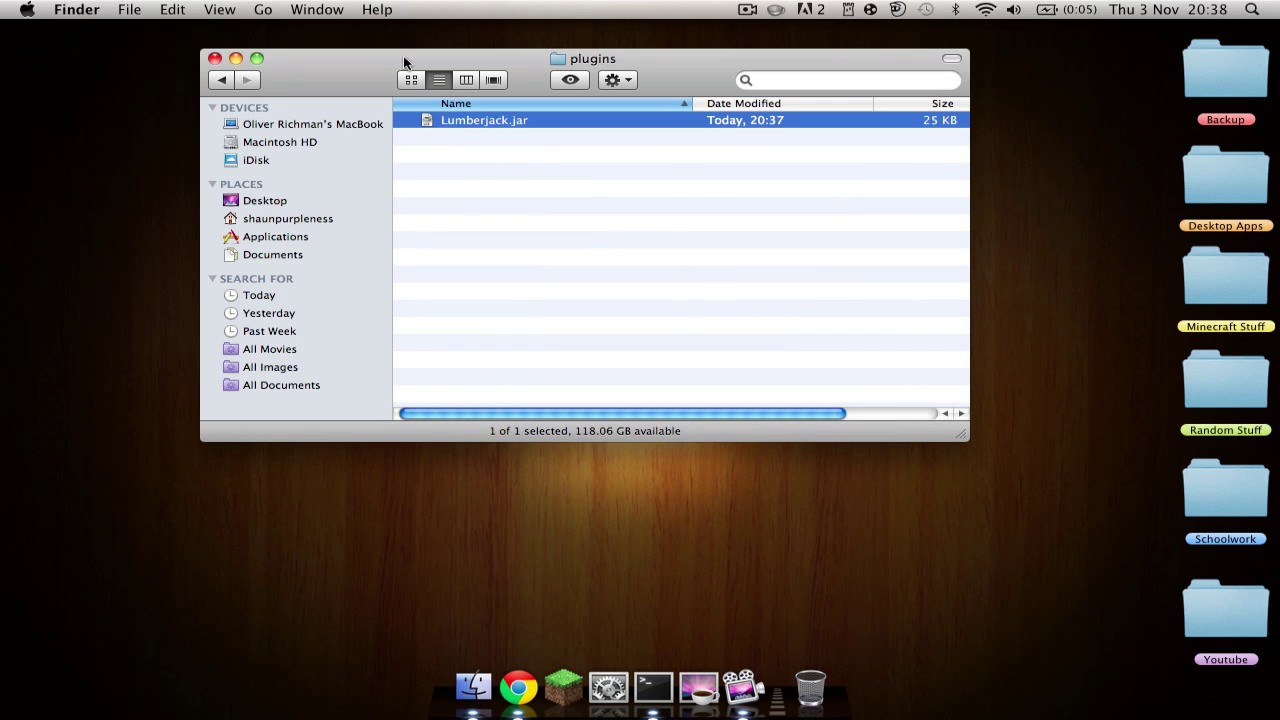
{"action": "left_click", "coordinate": [500, 196]}
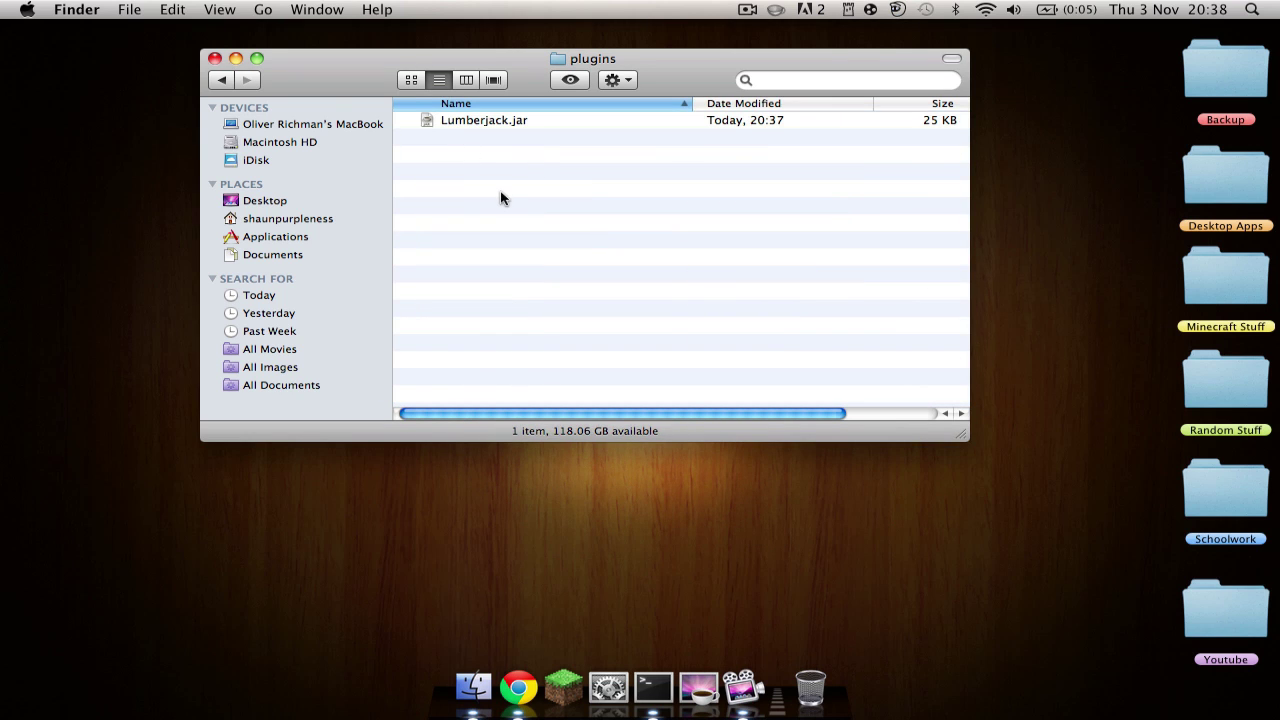
{"action": "left_click", "coordinate": [224, 84]}
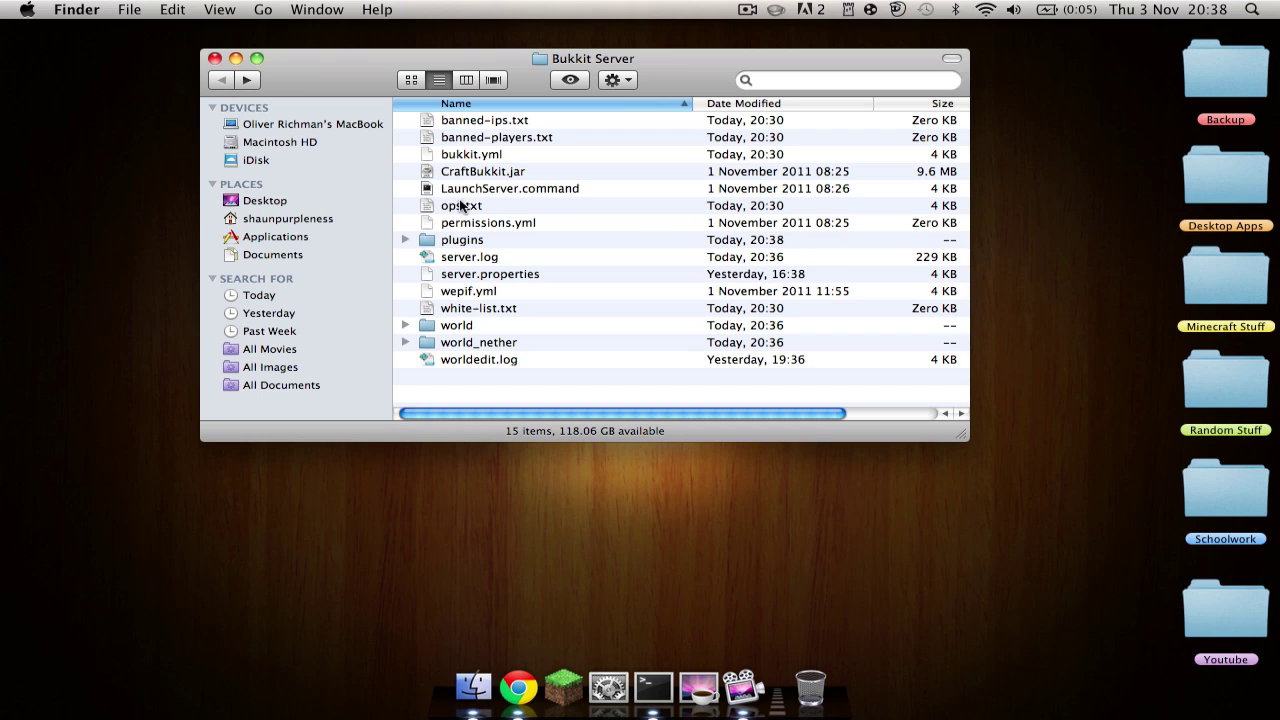
{"action": "left_click", "coordinate": [484, 241]}
{"action": "double_click", "coordinate": [484, 239]}
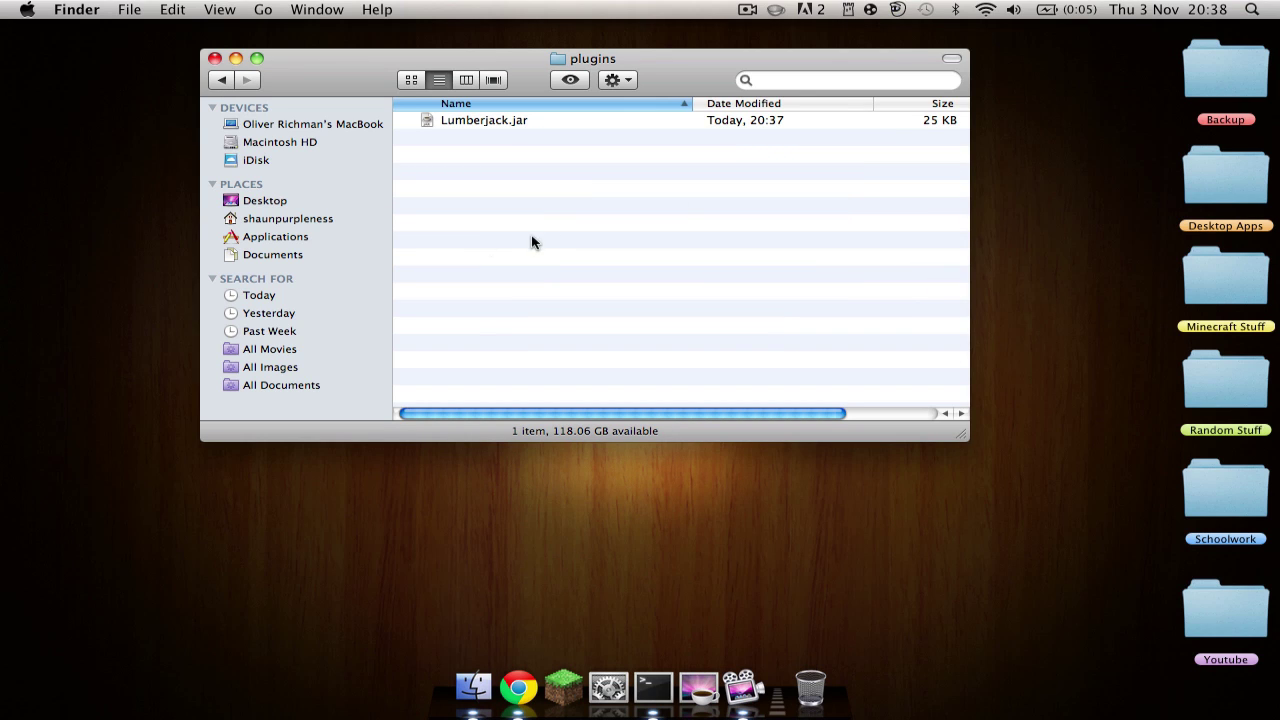
{"action": "left_click", "coordinate": [219, 80]}
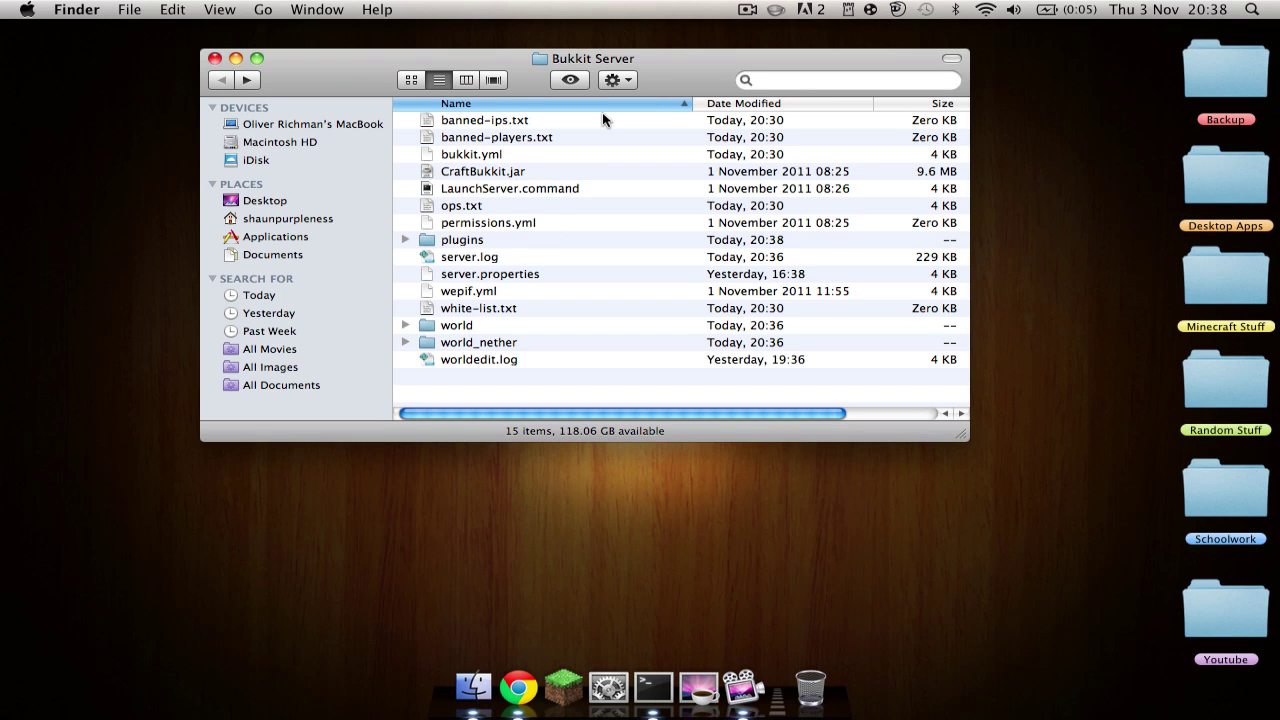
Step: Run LaunchServer.command to start the Bukkit server, then close the Bukkit Server Finder window
{"action": "double_click", "coordinate": [555, 193]}
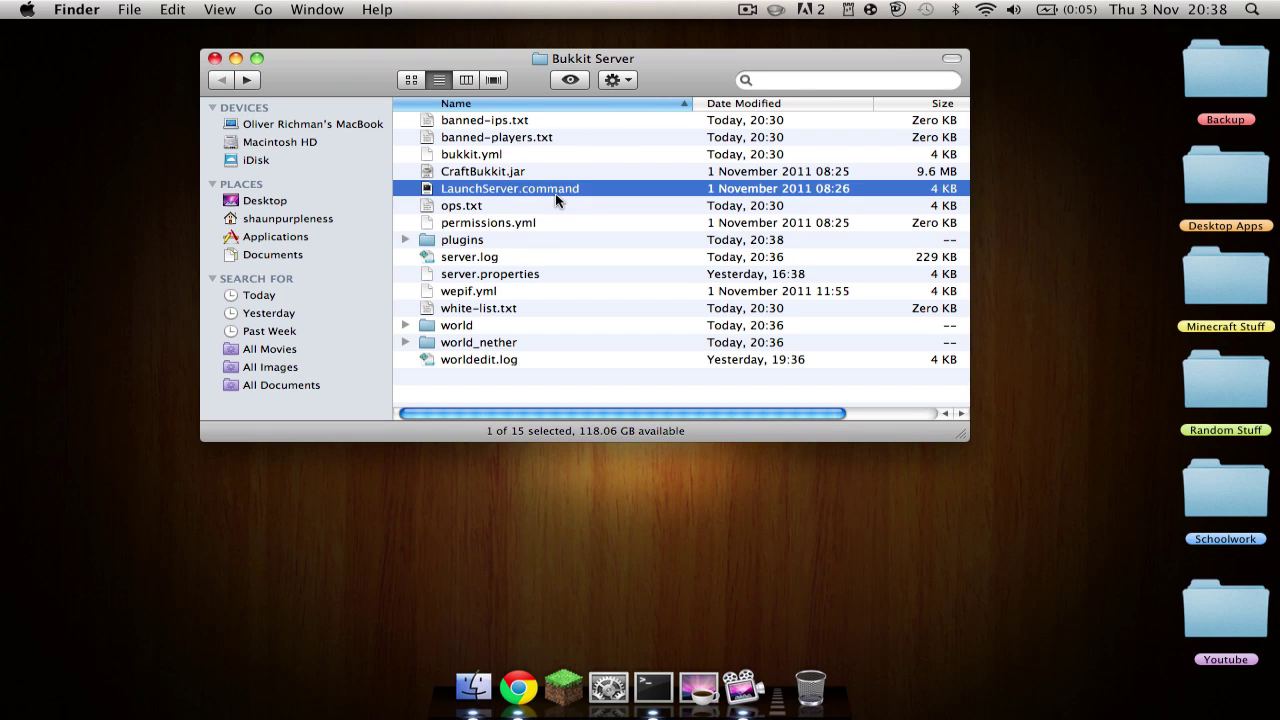
{"action": "left_click", "coordinate": [686, 86]}
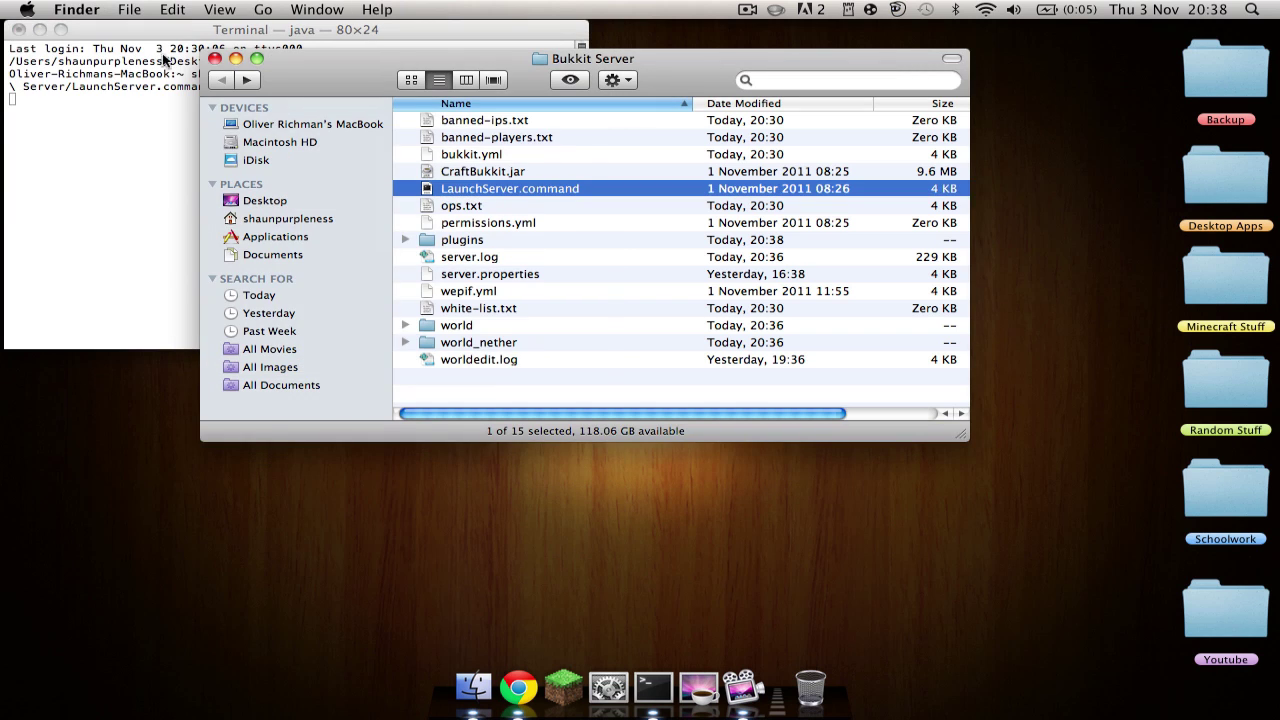
{"action": "left_click", "coordinate": [214, 59]}
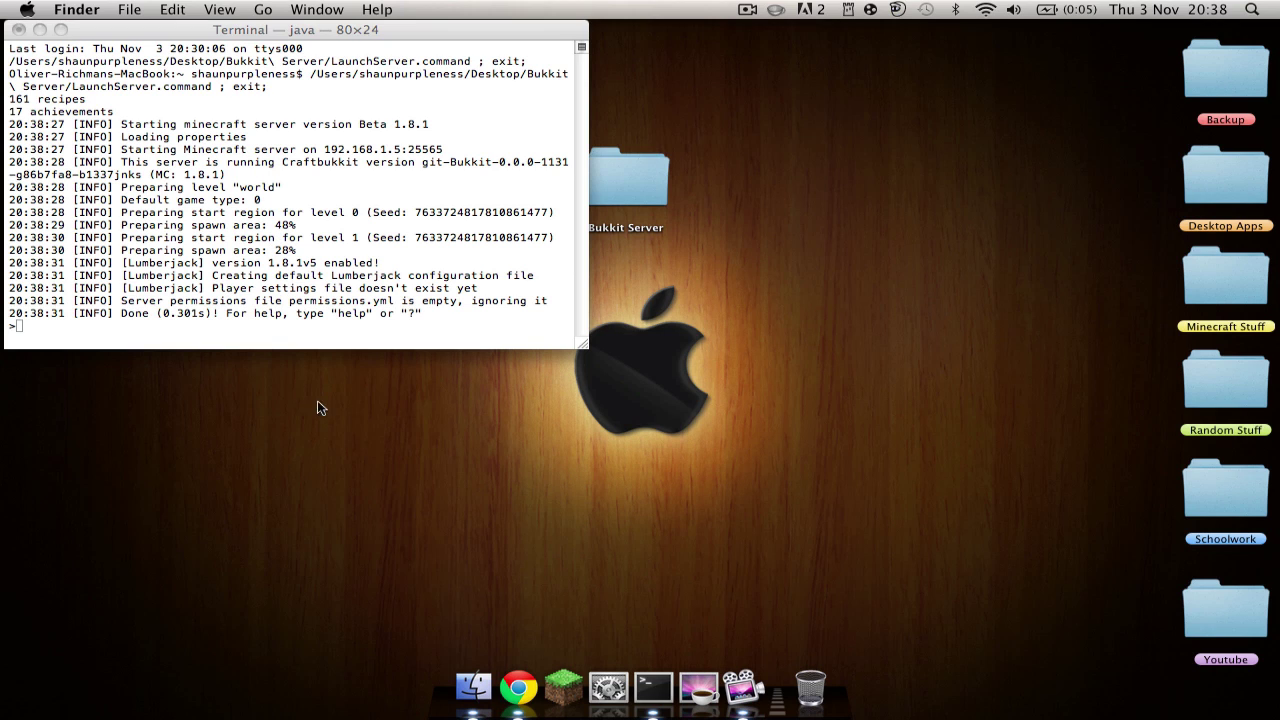
Step: Launch Minecraft from the Dock, log in, and maximise the Beta 1.8.1 game window
{"action": "left_click", "coordinate": [580, 693]}
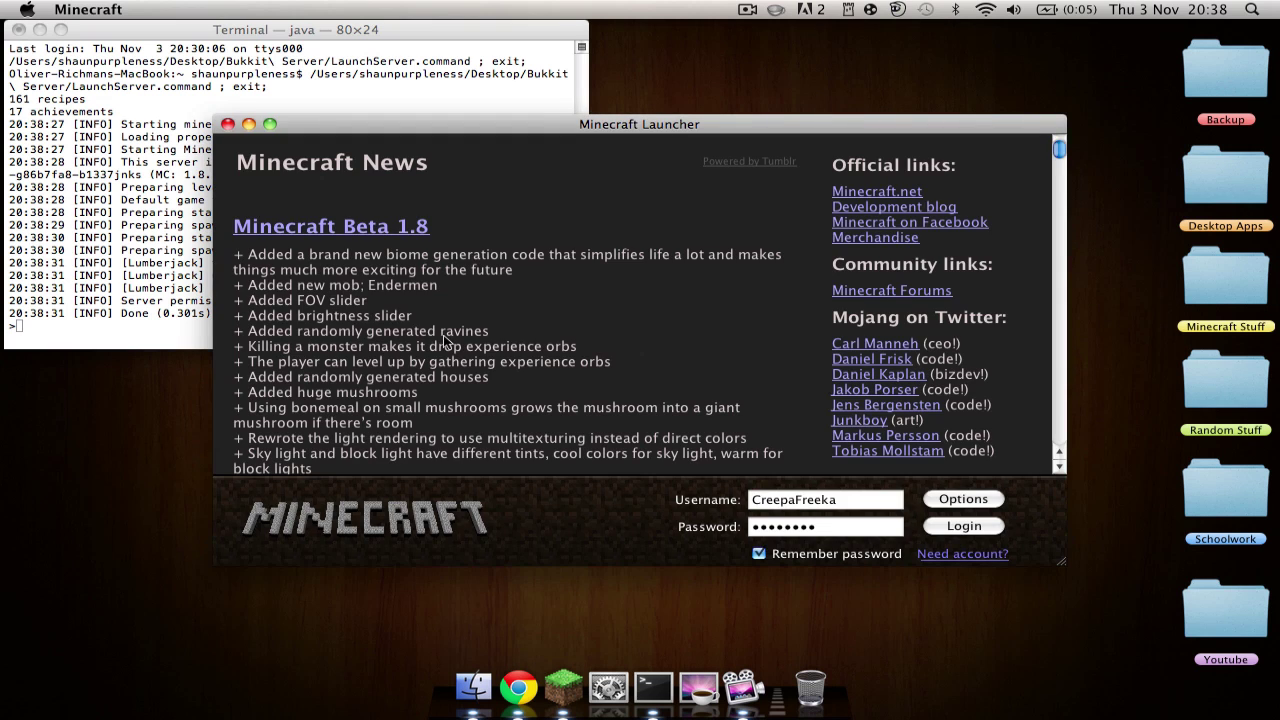
{"action": "left_click", "coordinate": [955, 525]}
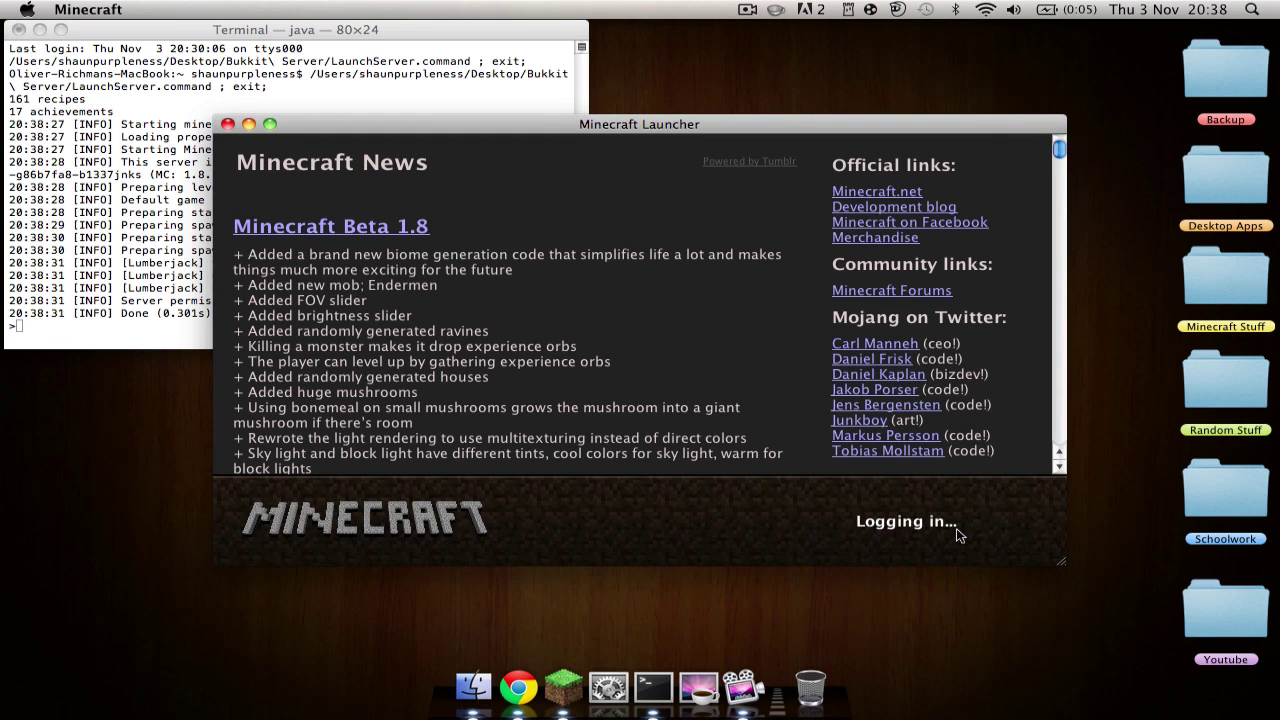
{"action": "left_click", "coordinate": [269, 127]}
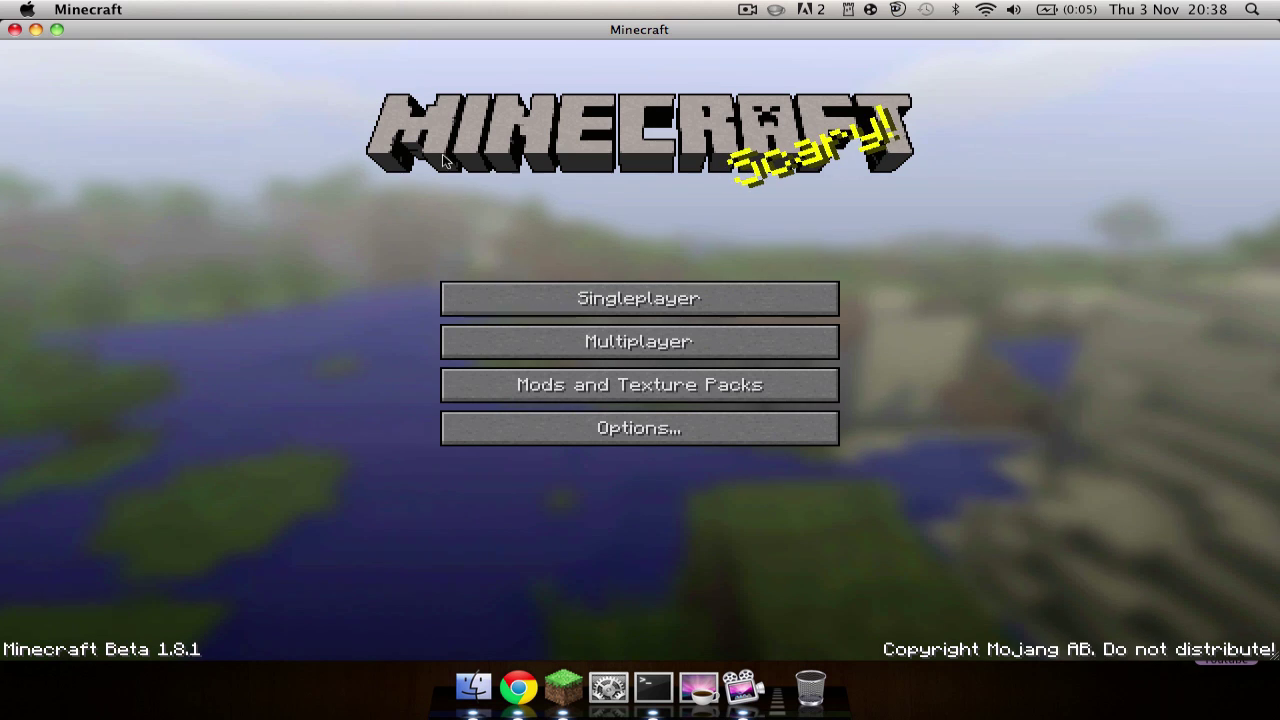
Step: Join the first multiplayer server, walk up to a tall tree, and break a trunk block
{"action": "left_click", "coordinate": [615, 347]}
{"action": "left_click", "coordinate": [583, 148]}
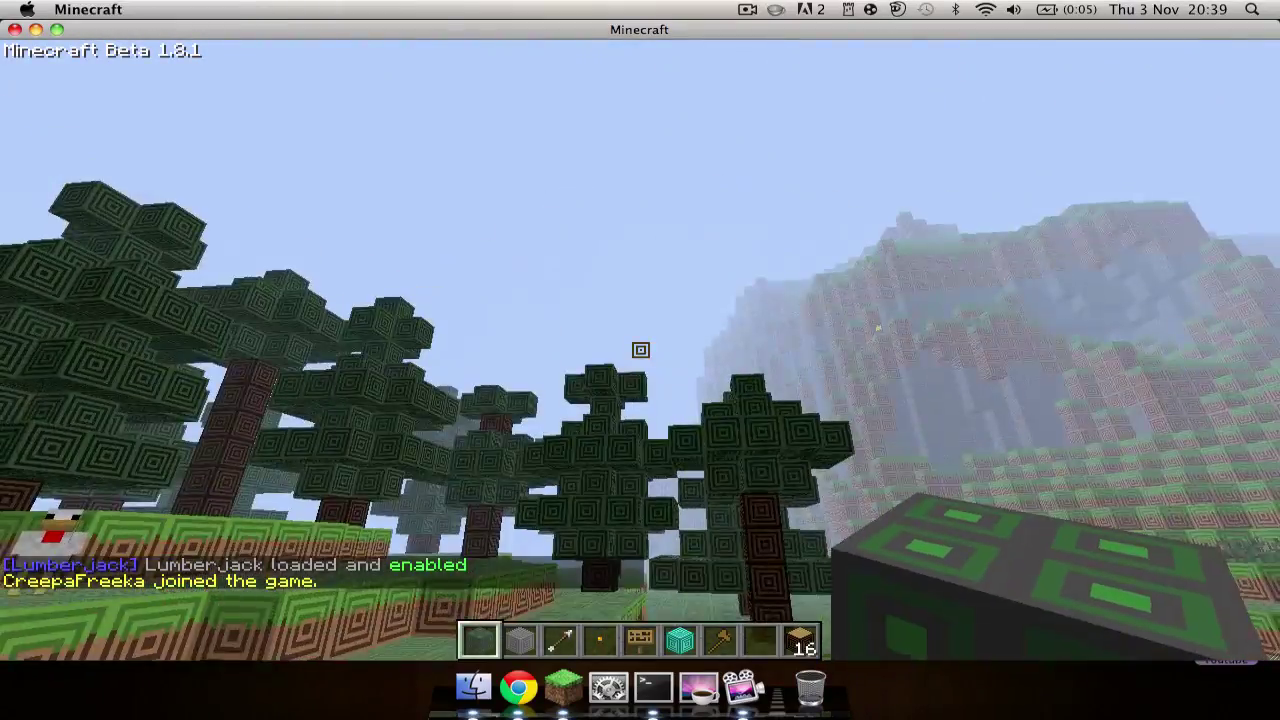
{"action": "key", "text": "8"}
{"action": "key", "text": "w"}
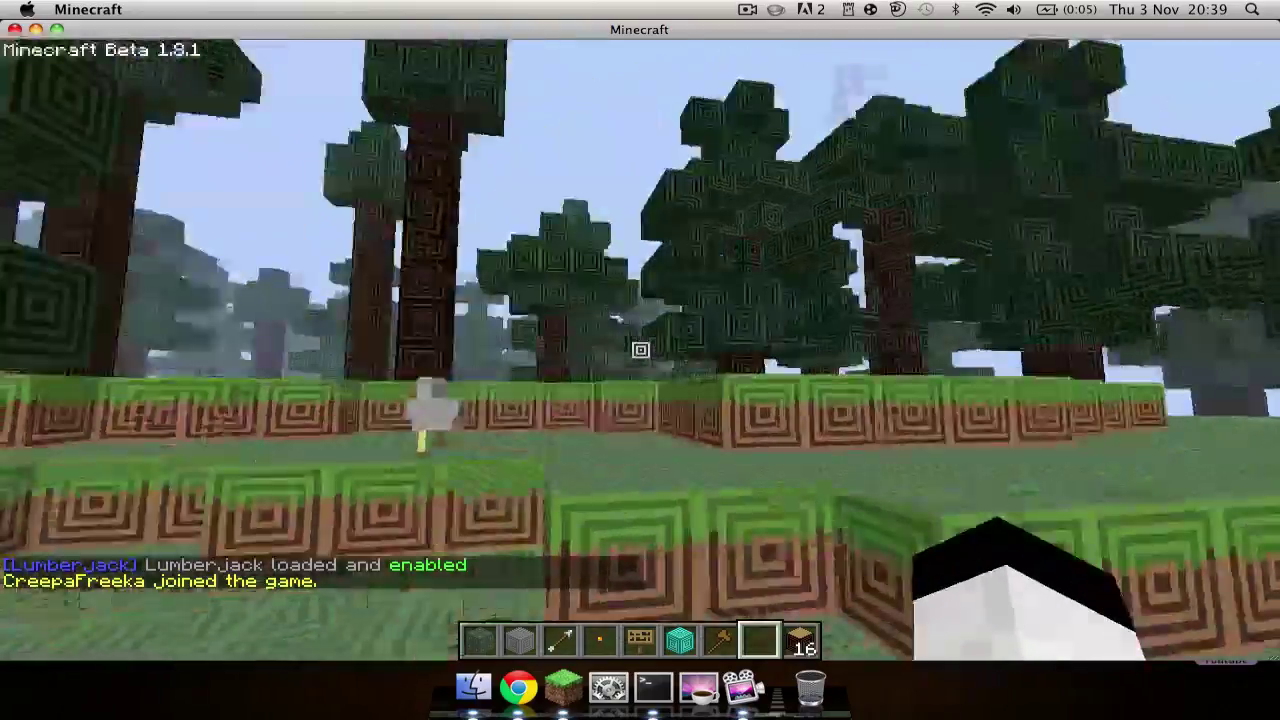
{"action": "key", "text": "space"}
{"action": "key", "text": "w"}
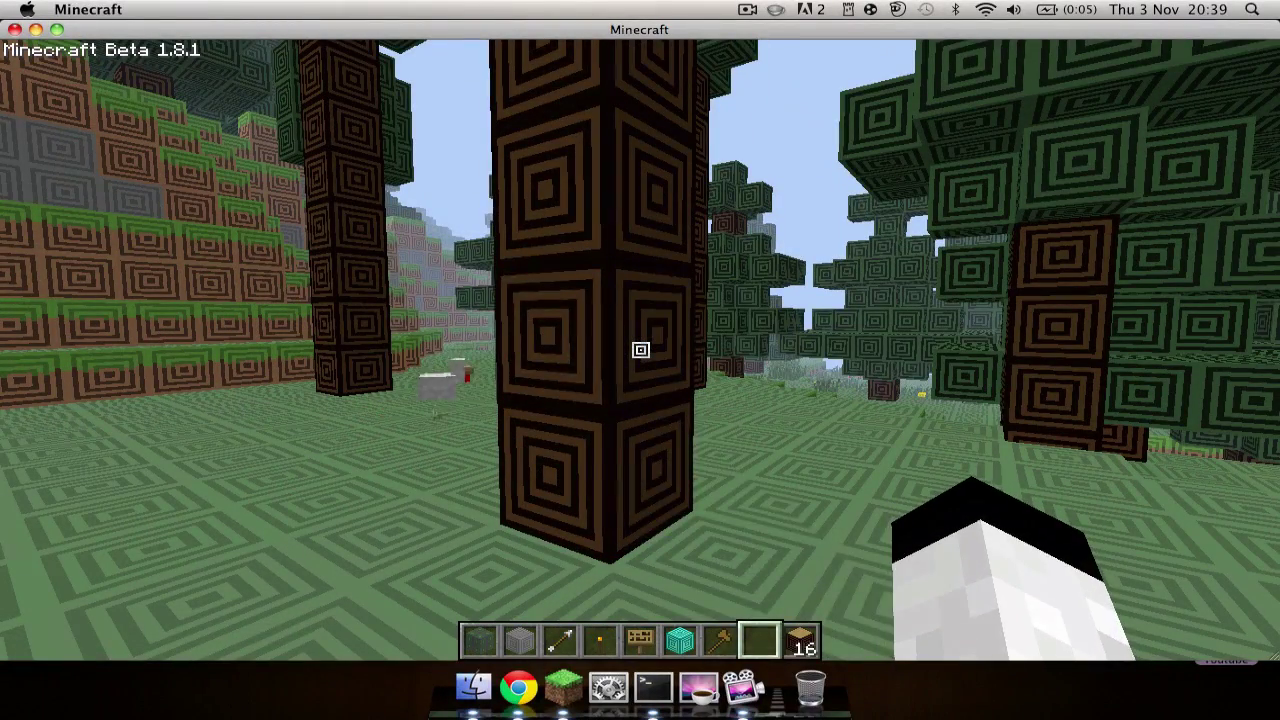
{"action": "left_click", "coordinate": [640, 349]}
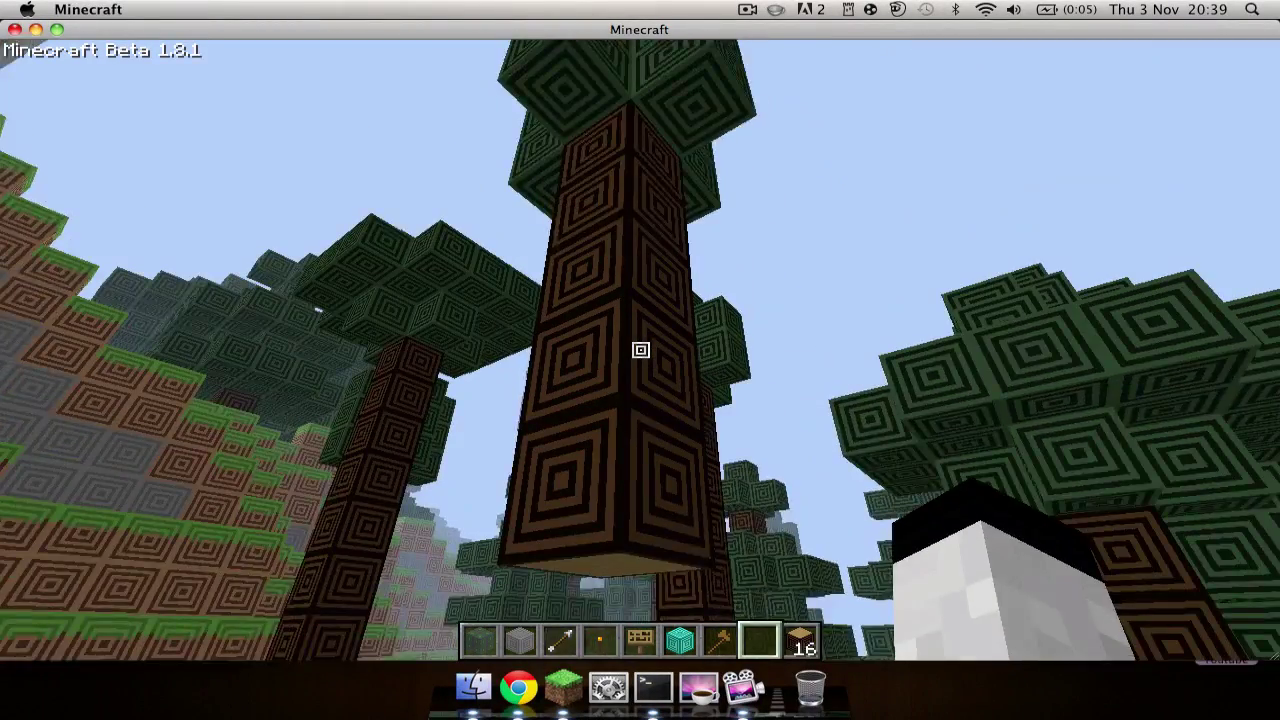
{"action": "key", "text": "slash"}
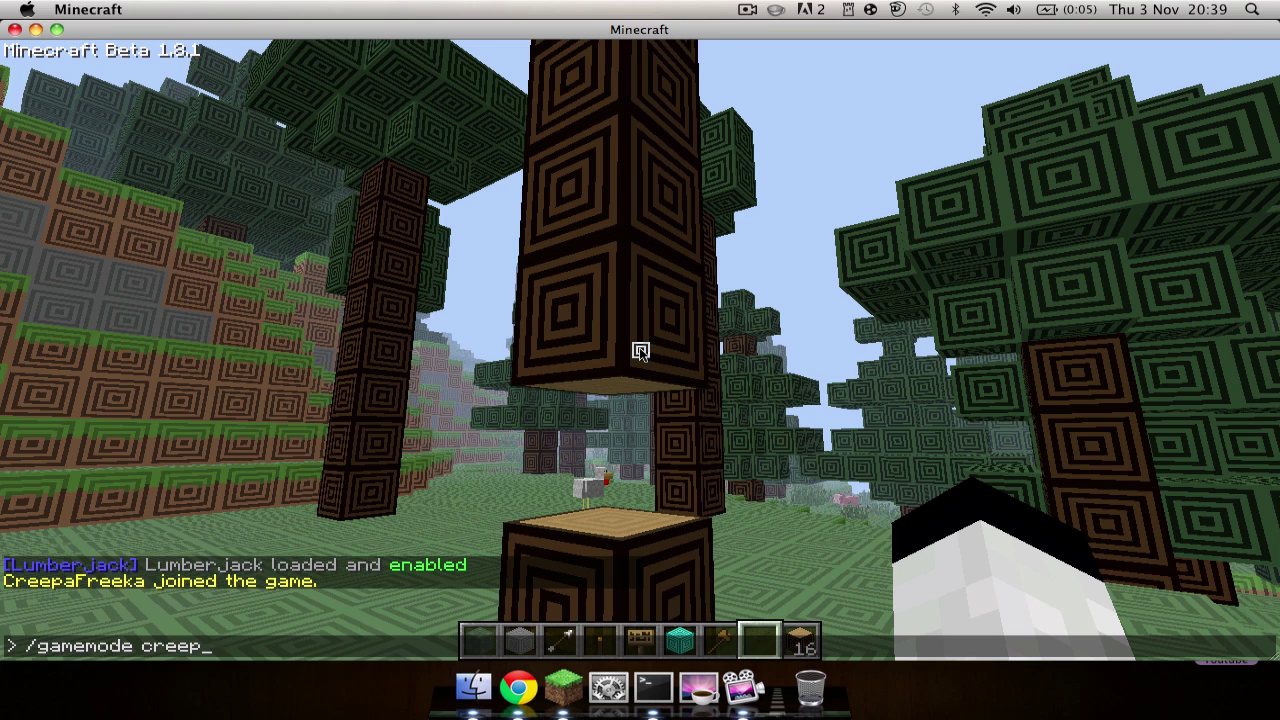
Step: Send /gamemode commands switching the player to mode 1, then to survival mode 0
{"action": "type", "text": "gamemode creepafreeka"}
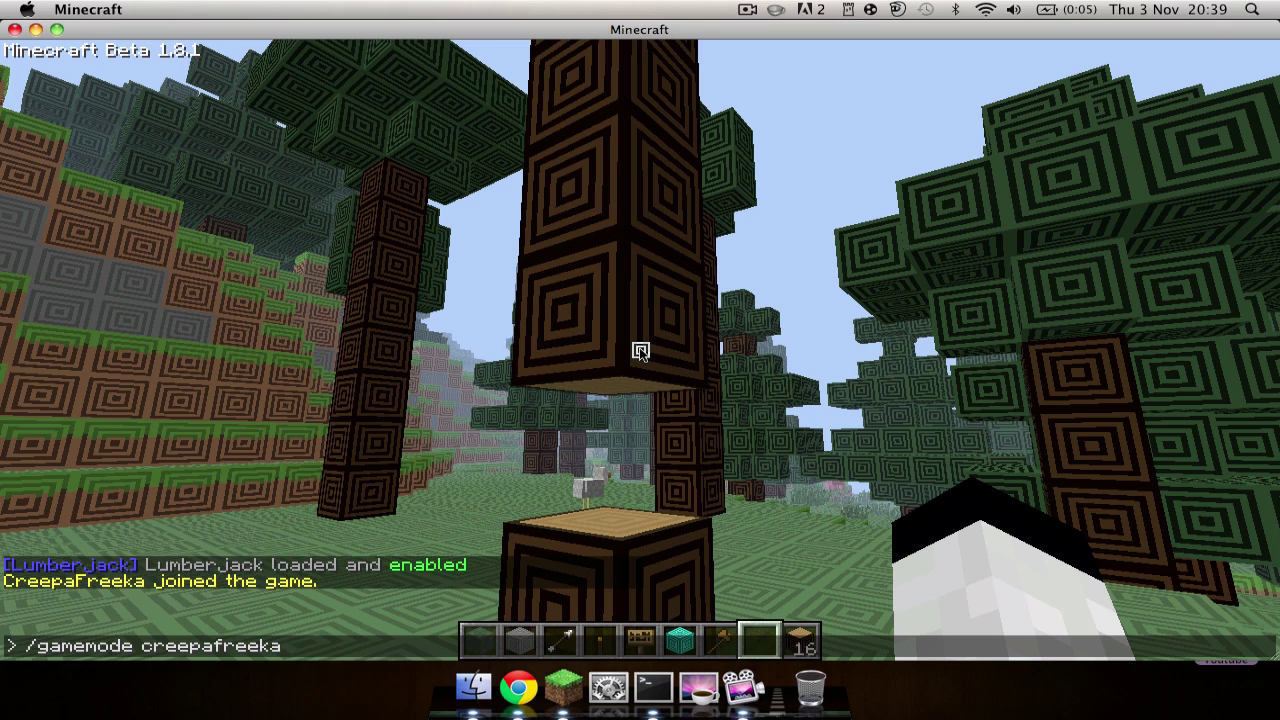
{"action": "type", "text": " 1"}
{"action": "key", "text": "Return"}
{"action": "key", "text": "slash"}
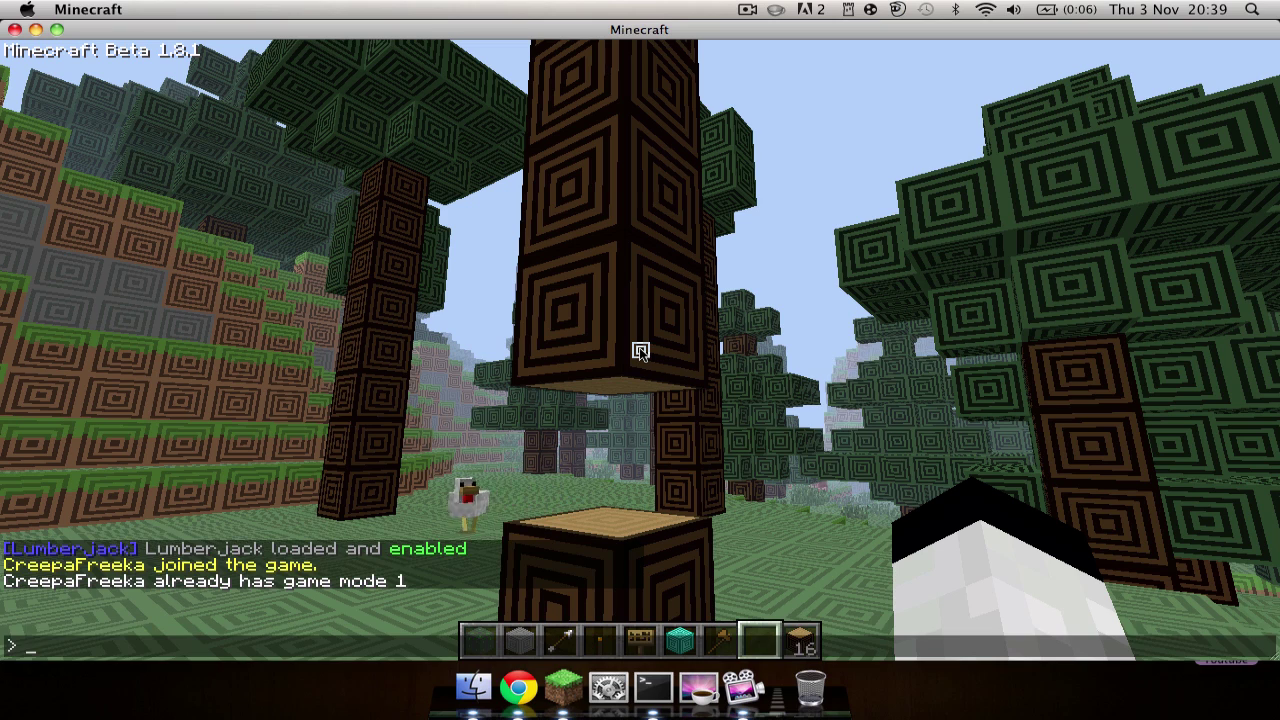
{"action": "type", "text": "gamemode creepafreek"}
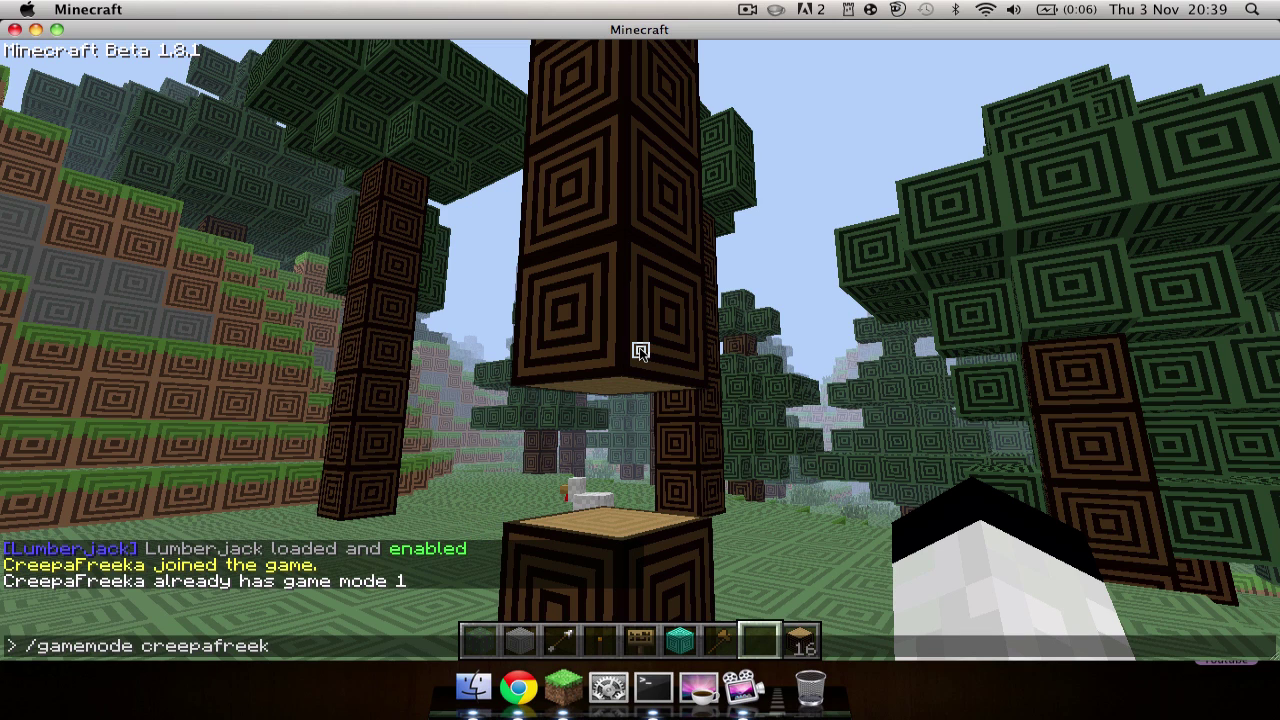
{"action": "type", "text": "a 0"}
{"action": "key", "text": "Return"}
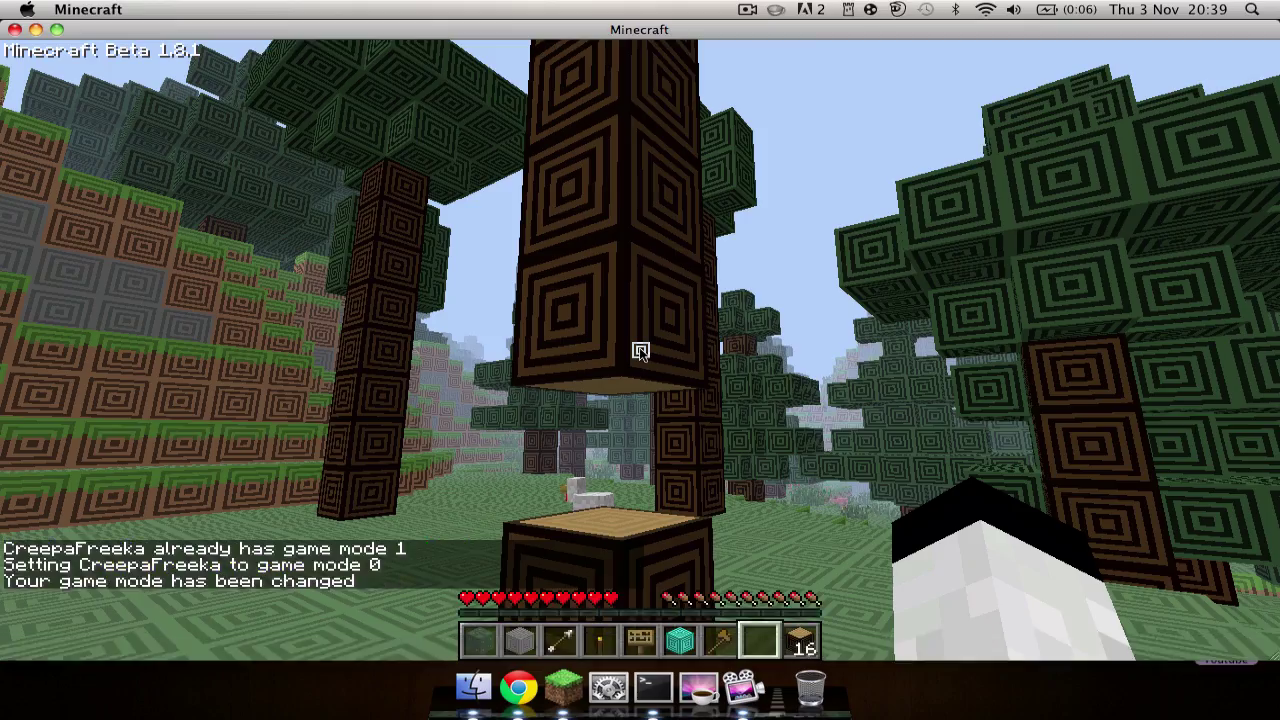
Step: Walk up to the log pillar and chop its bottom log with the axe so the tree collapses
{"action": "key", "text": "w"}
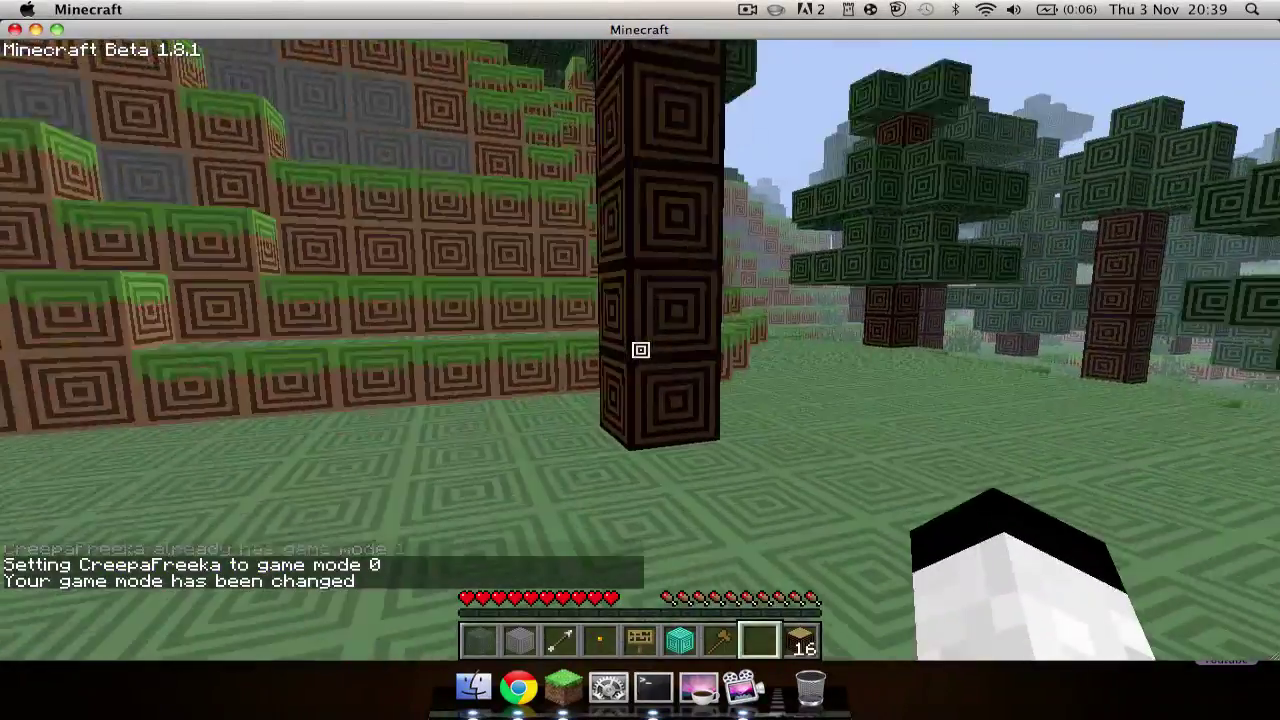
{"action": "key", "text": "w"}
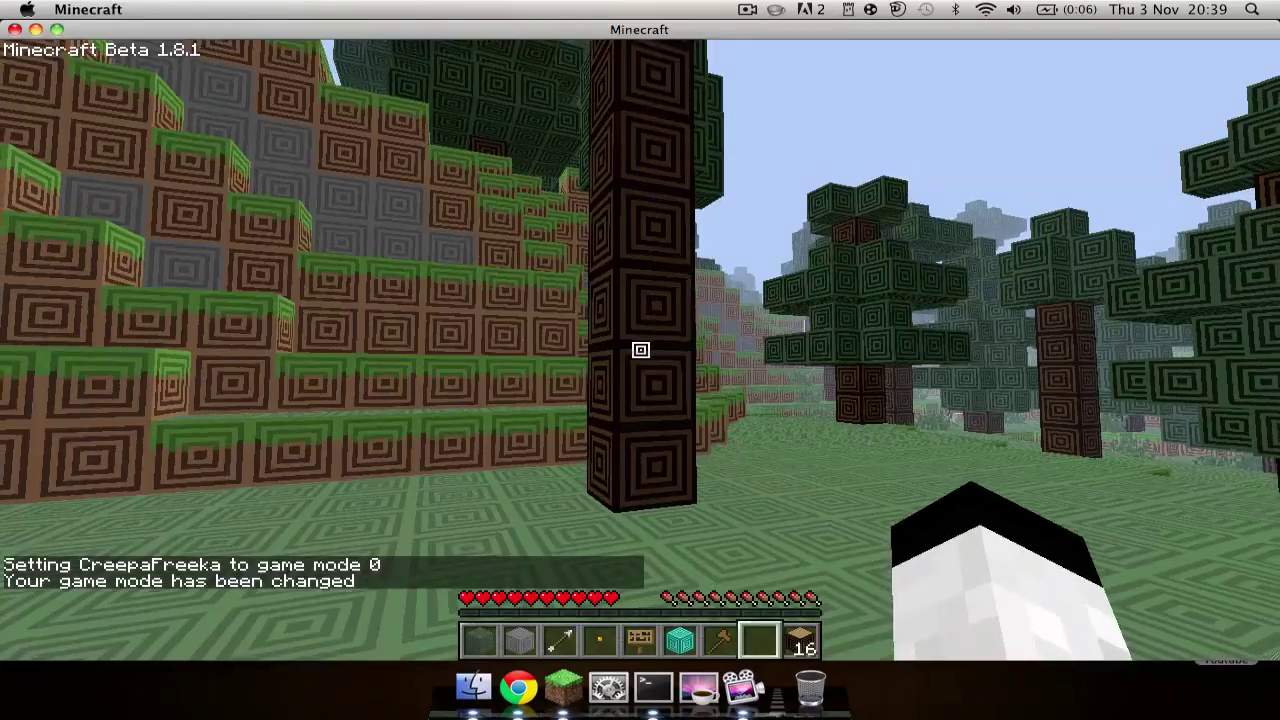
{"action": "left_click_drag", "start_coordinate": [640, 349], "coordinate": [640, 349]}
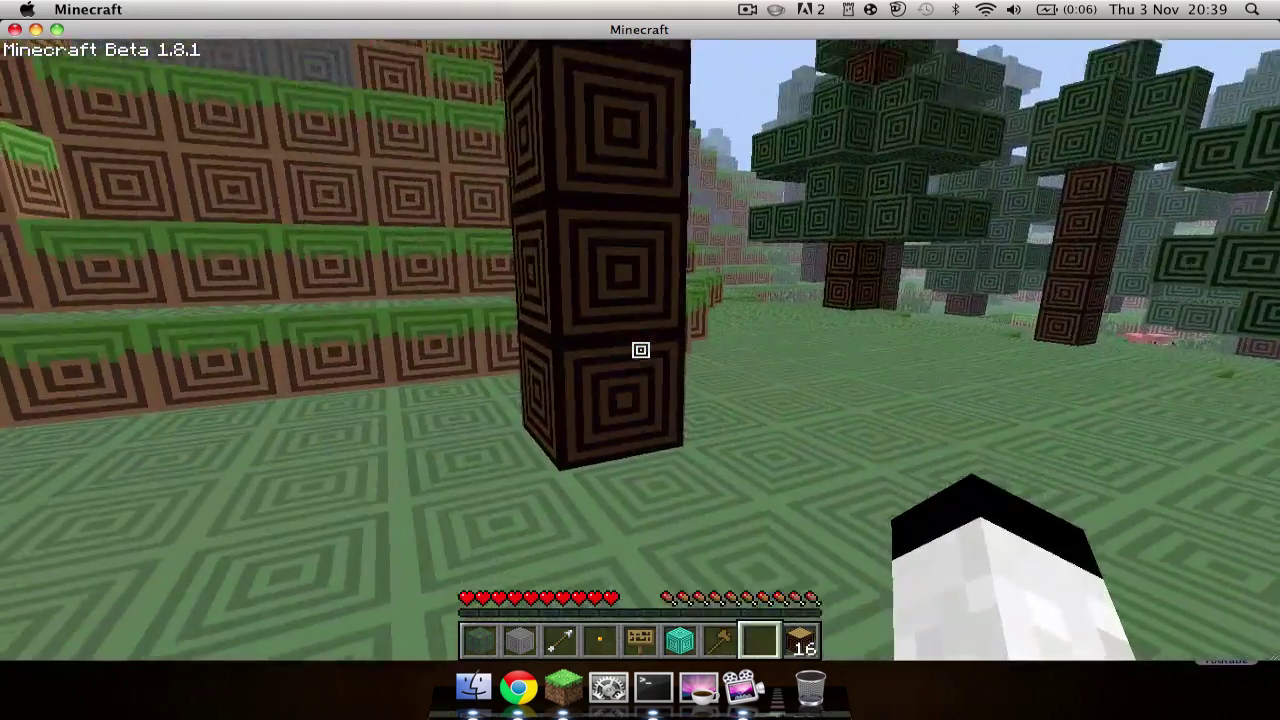
{"action": "left_click_drag", "start_coordinate": [640, 349], "coordinate": [640, 349]}
{"action": "scroll", "coordinate": [640, 349], "scroll_direction": "up", "scroll_amount": 1}
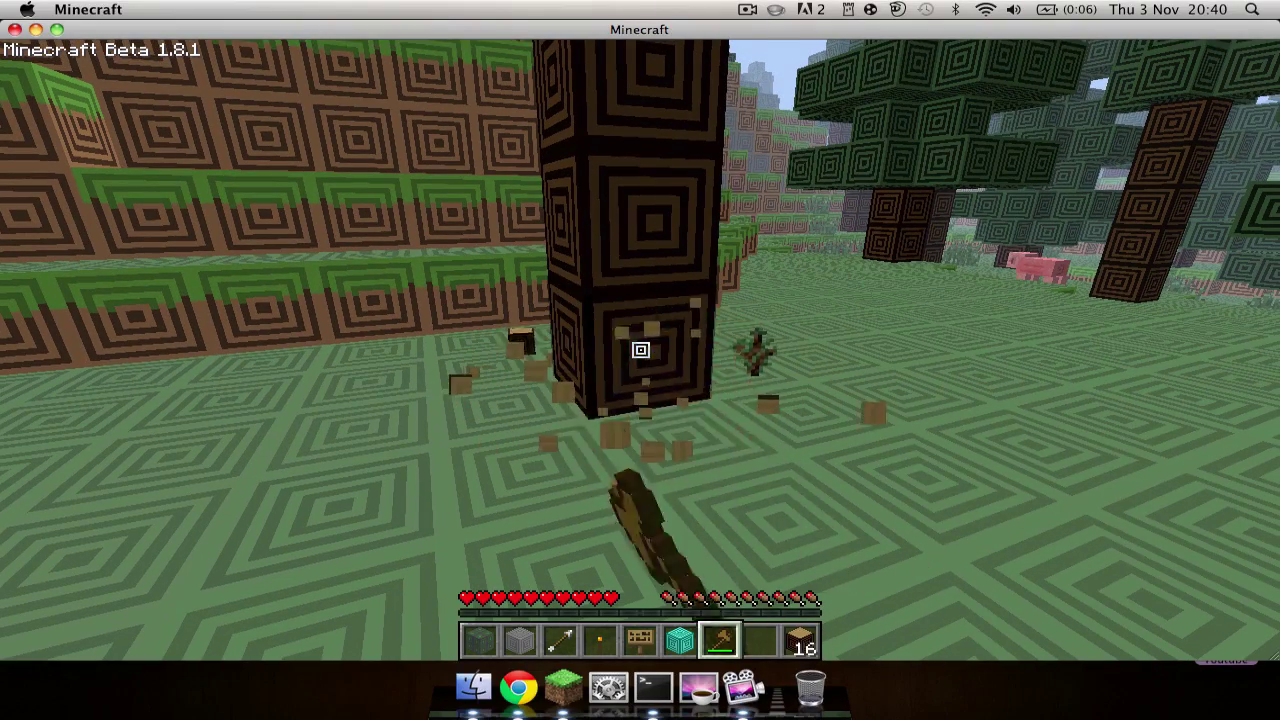
{"action": "left_click_drag", "start_coordinate": [640, 349], "coordinate": [640, 349]}
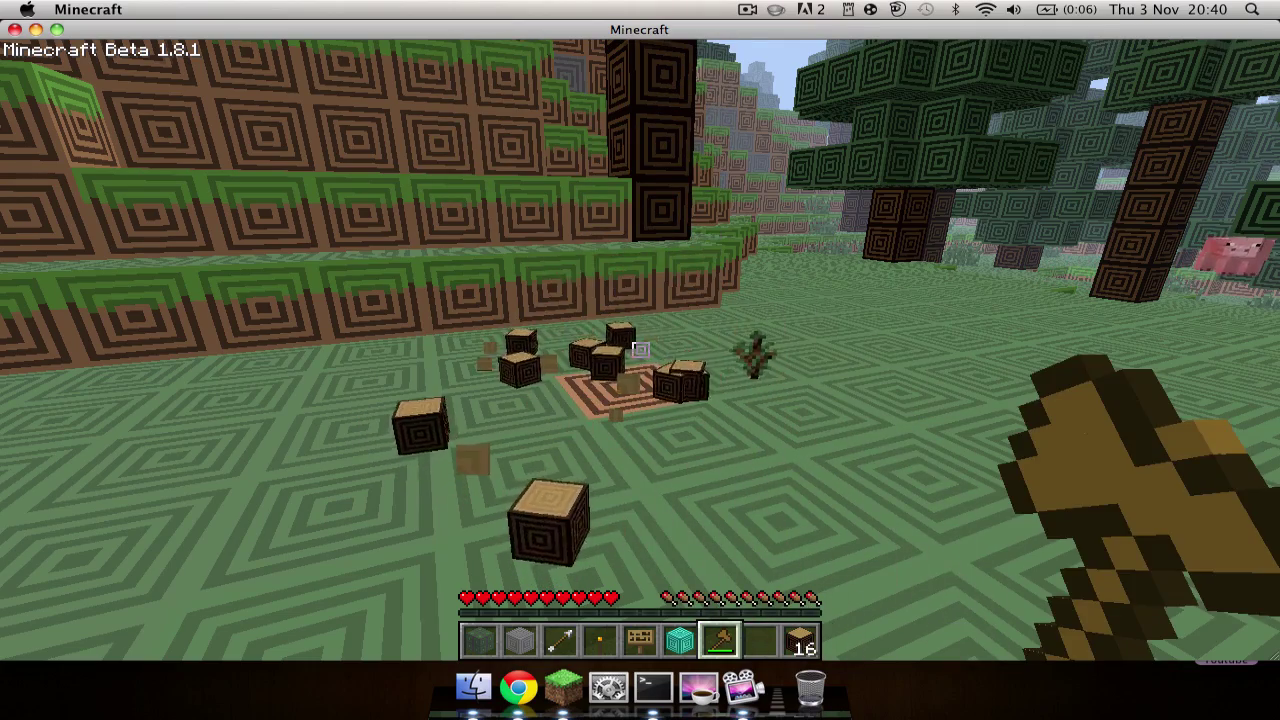
Step: Collect the dropped logs and chop the remaining log block, growing the wood stack to 28
{"action": "key", "text": "w"}
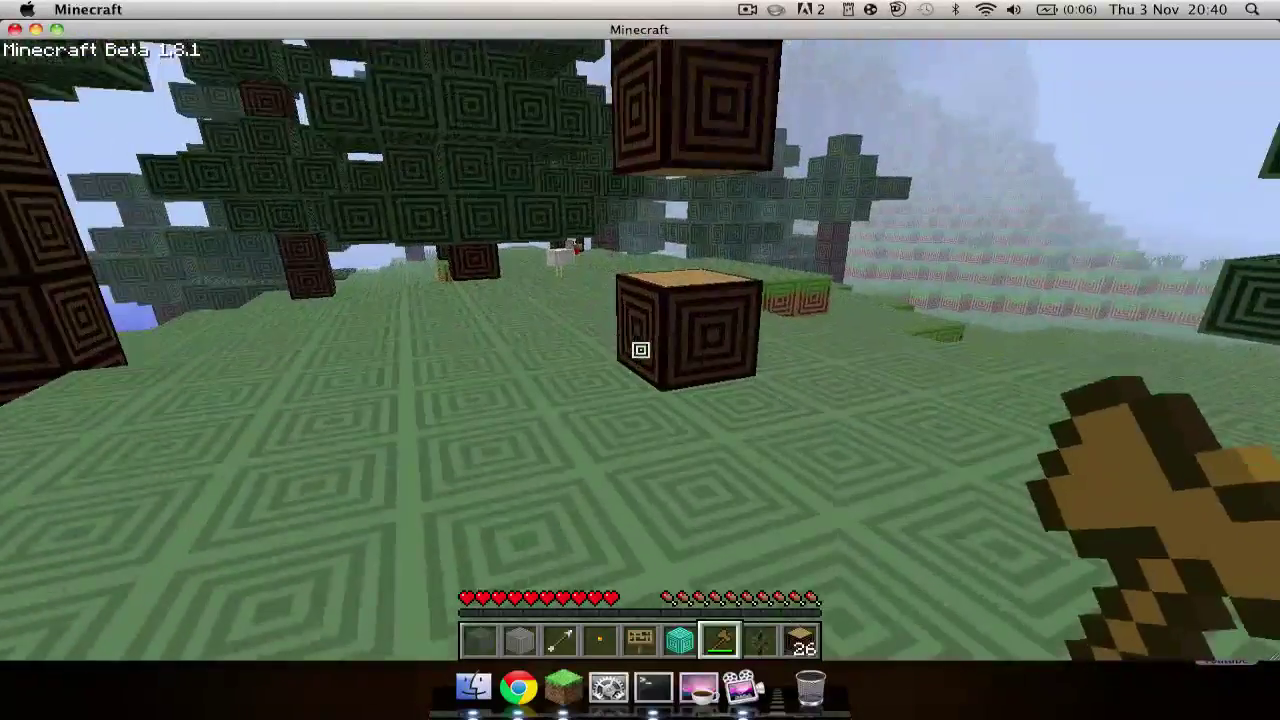
{"action": "left_click_drag", "start_coordinate": [640, 349], "coordinate": [640, 349]}
{"action": "key", "text": "w"}
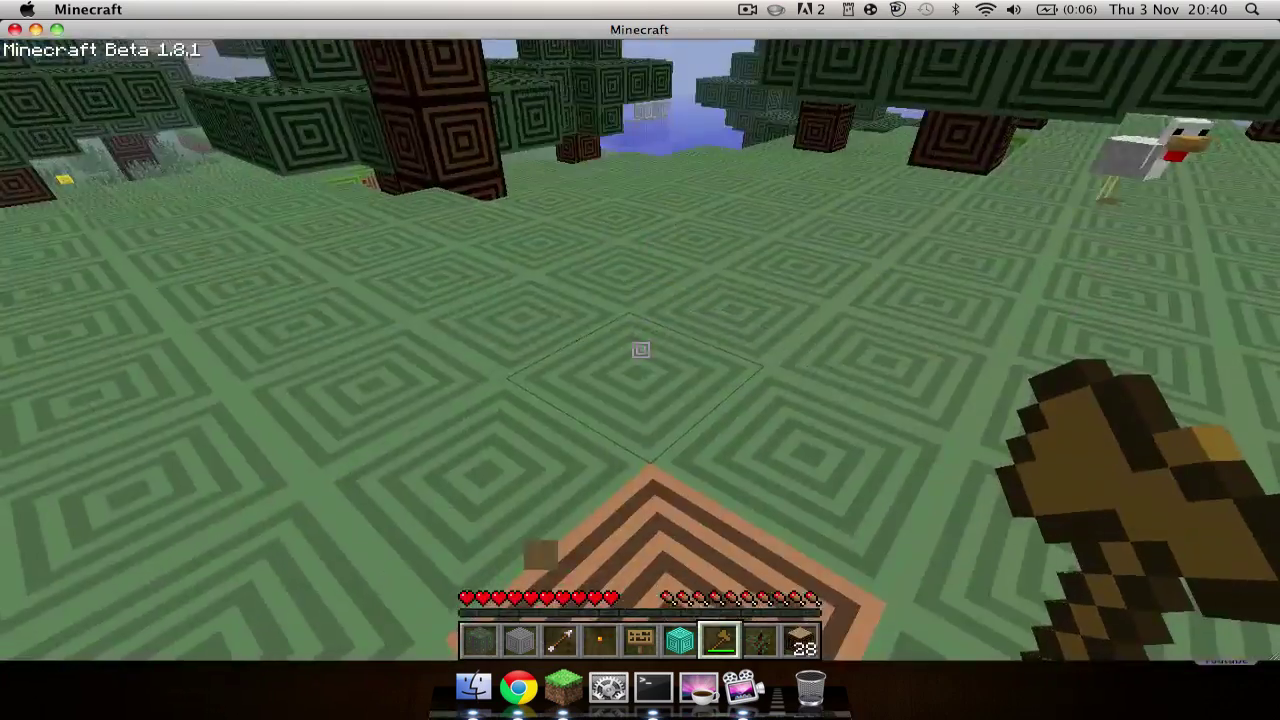
Step: Disconnect from the Bukkit server and quit Minecraft
{"action": "key", "text": "Escape"}
{"action": "left_click", "coordinate": [629, 402]}
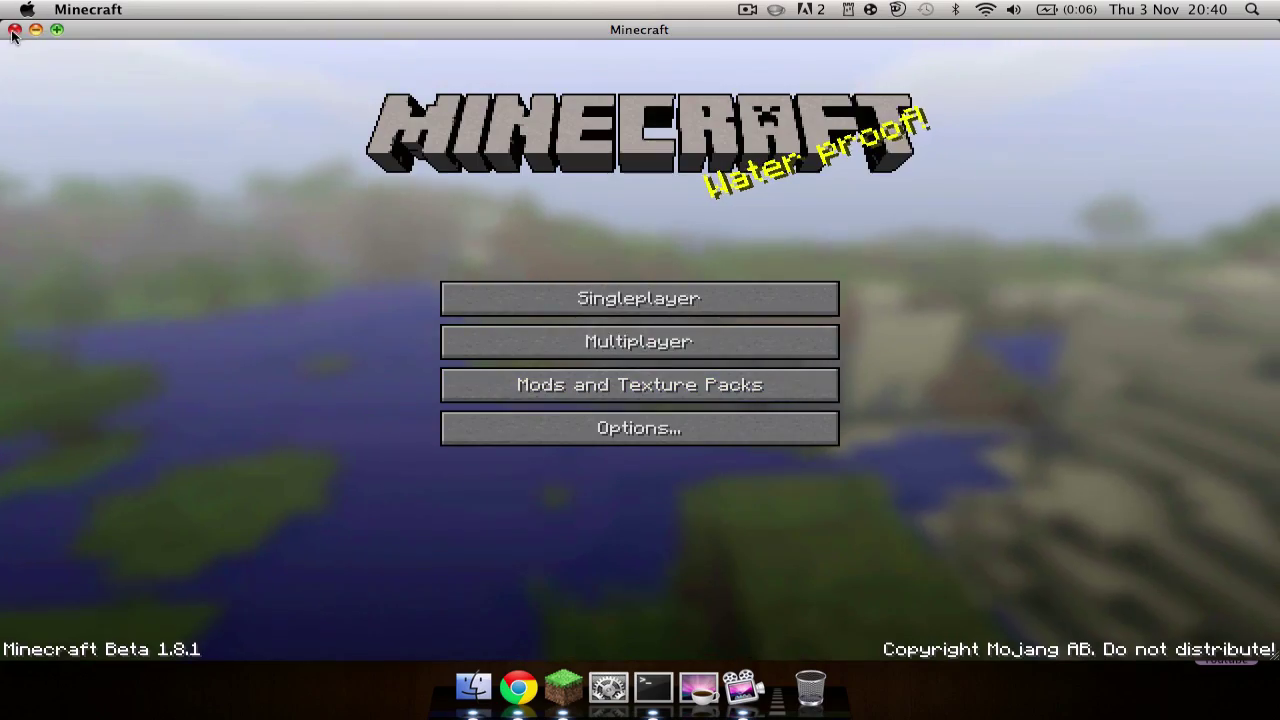
{"action": "key", "text": "super+h"}
Step: Create an untitled desktop folder, recentre the Terminal window, and move the folder to the Trash
{"action": "left_click", "coordinate": [143, 12]}
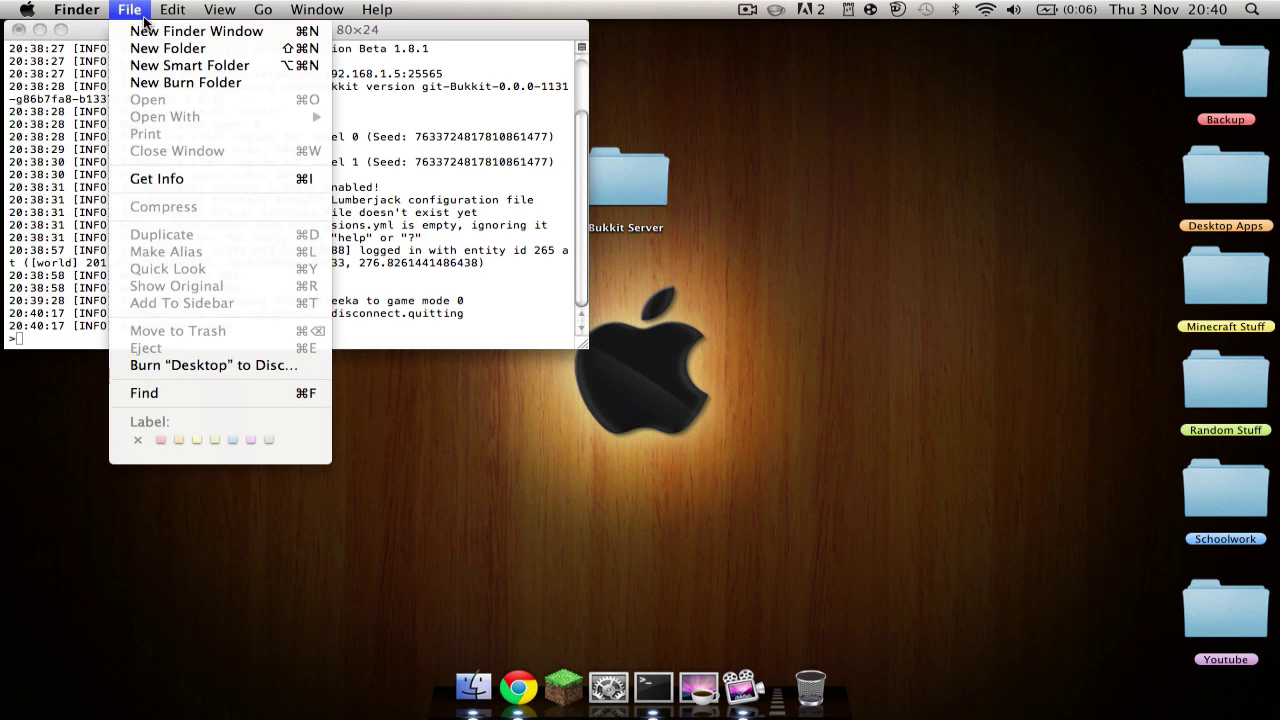
{"action": "left_click", "coordinate": [175, 54]}
{"action": "left_click_drag", "start_coordinate": [487, 31], "coordinate": [740, 121]}
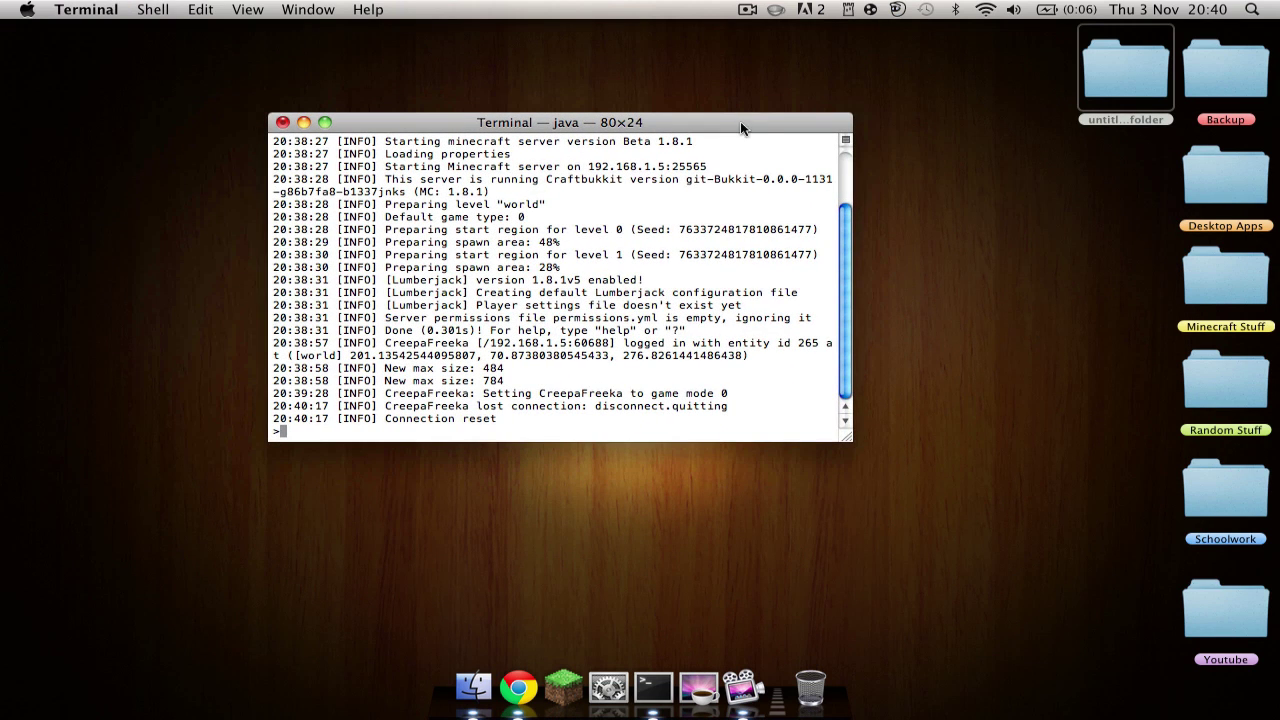
{"action": "right_click", "coordinate": [1118, 67]}
{"action": "right_click", "coordinate": [1133, 80]}
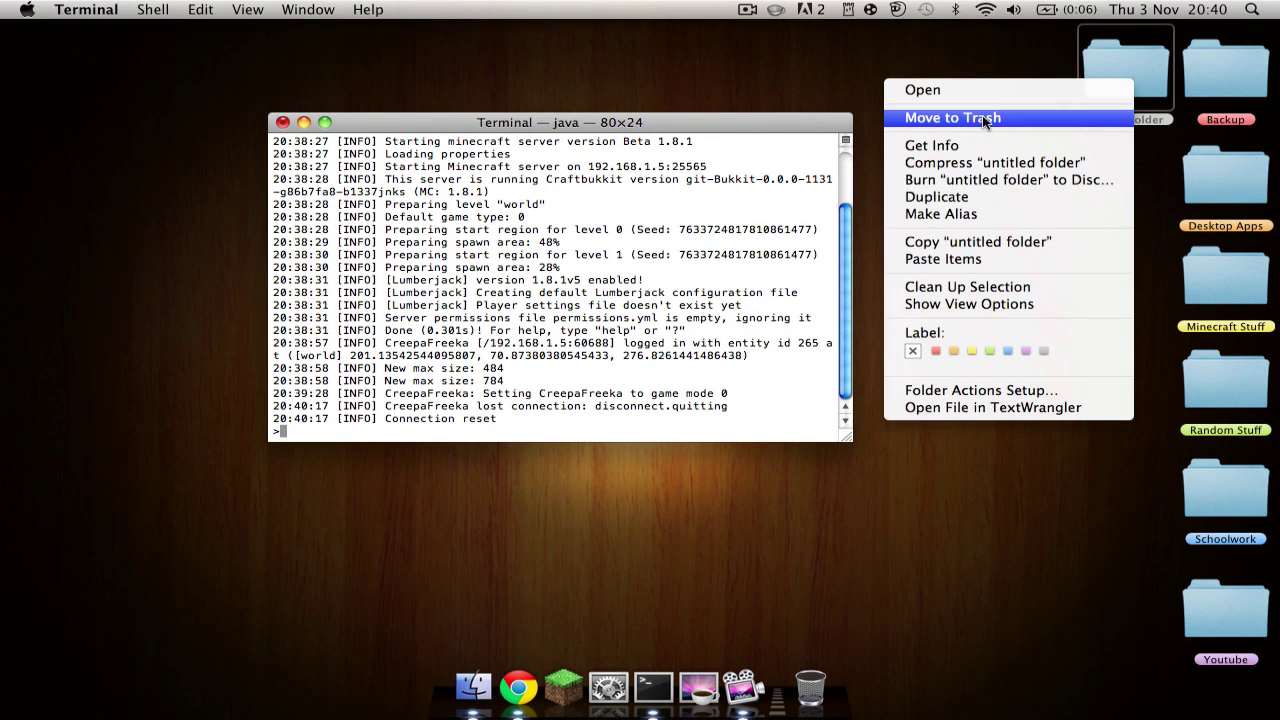
{"action": "left_click", "coordinate": [982, 117]}
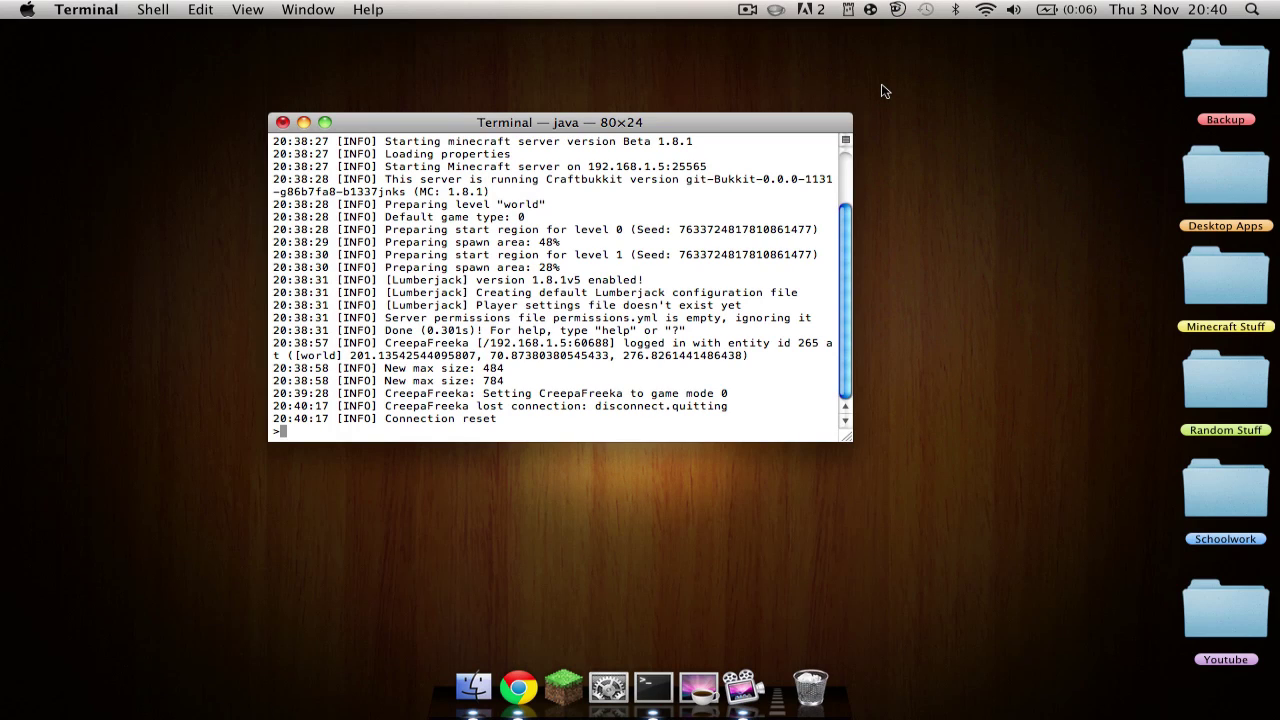